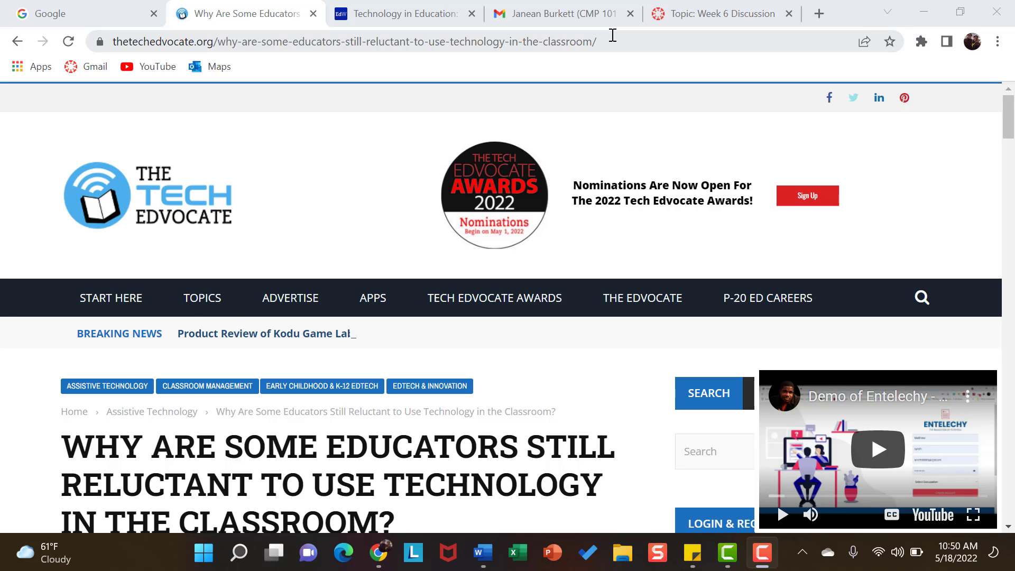
Close the Gmail page and copy the full web address of the Tech Edvocate article on educators reluctant to use technology
left_click(630, 13)
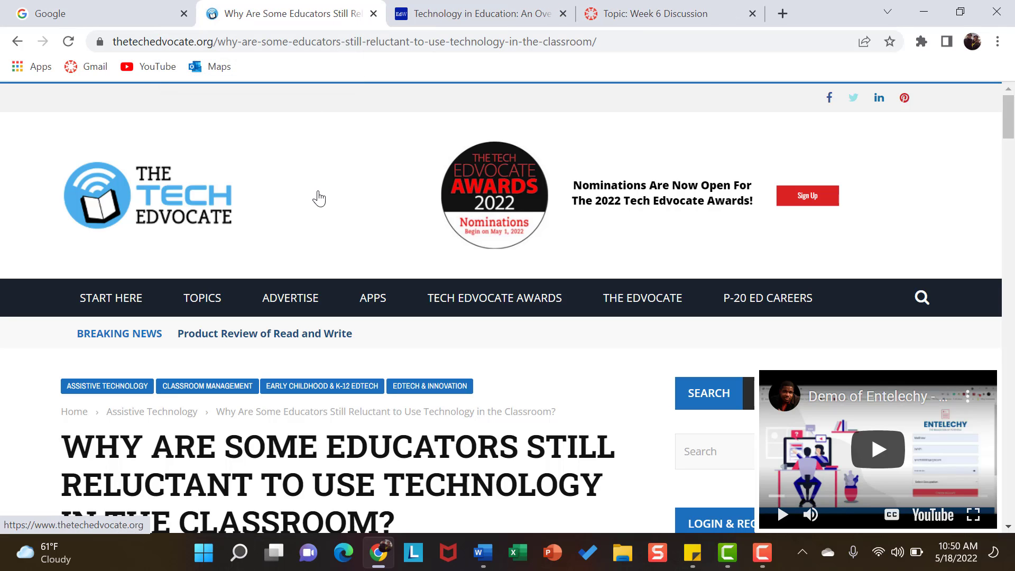
scroll(338, 249, "down", 1)
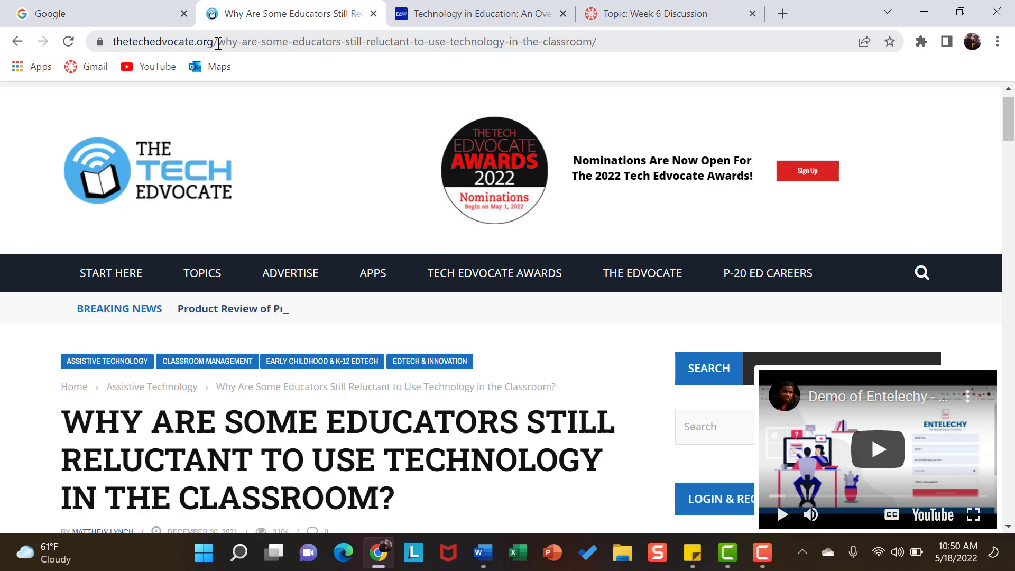
left_click(575, 41)
left_click(579, 42)
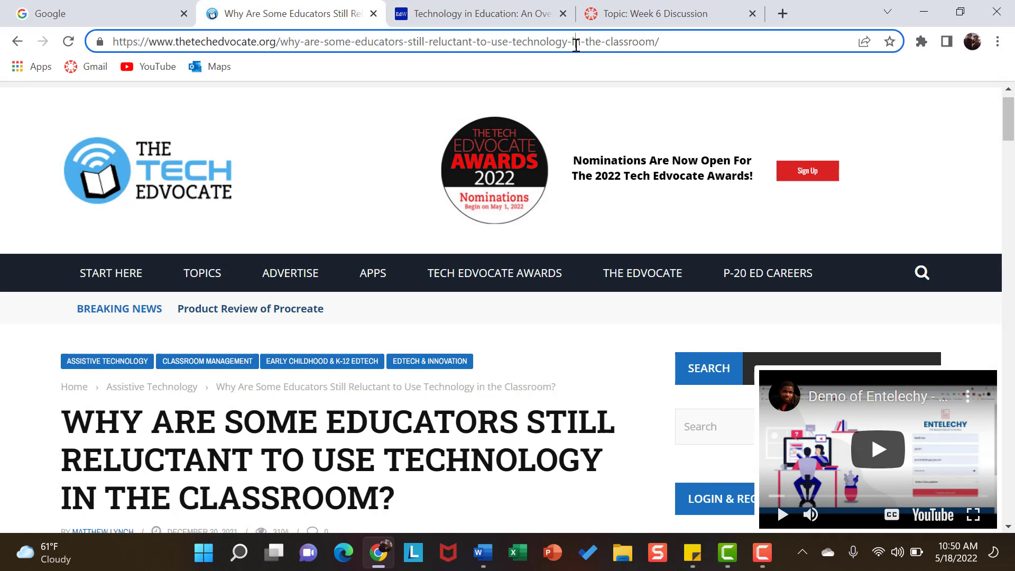
triple_click(642, 41)
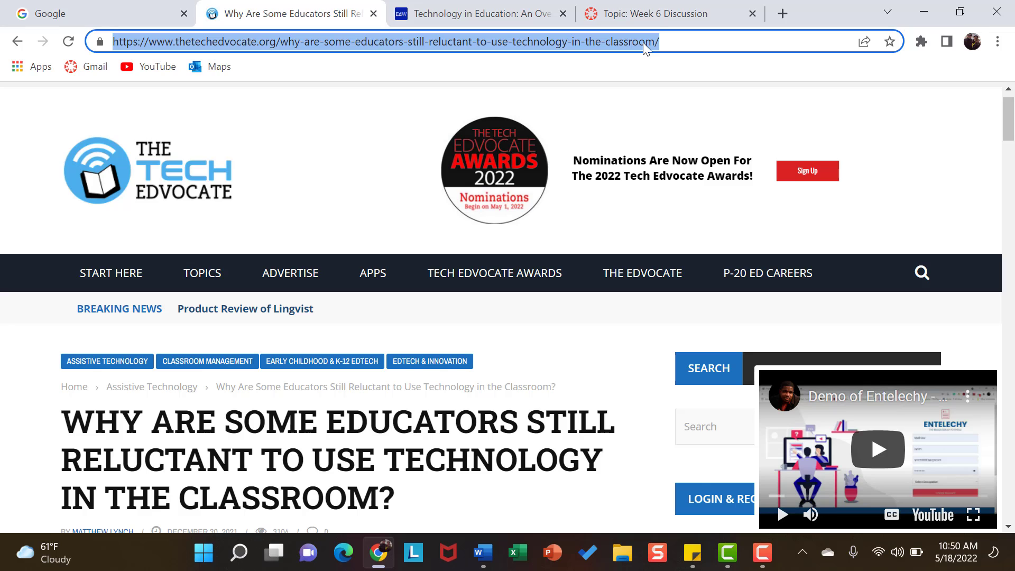
Search Google for zoterobib and open the ZoteroBib bibliography generator at zbib.org
left_click(84, 19)
left_click(358, 247)
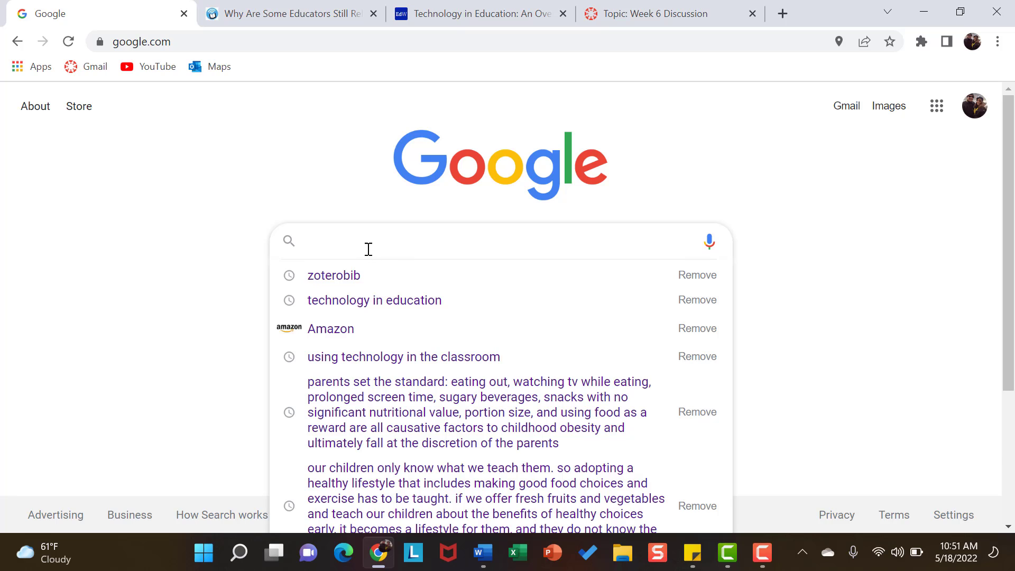
type("zo")
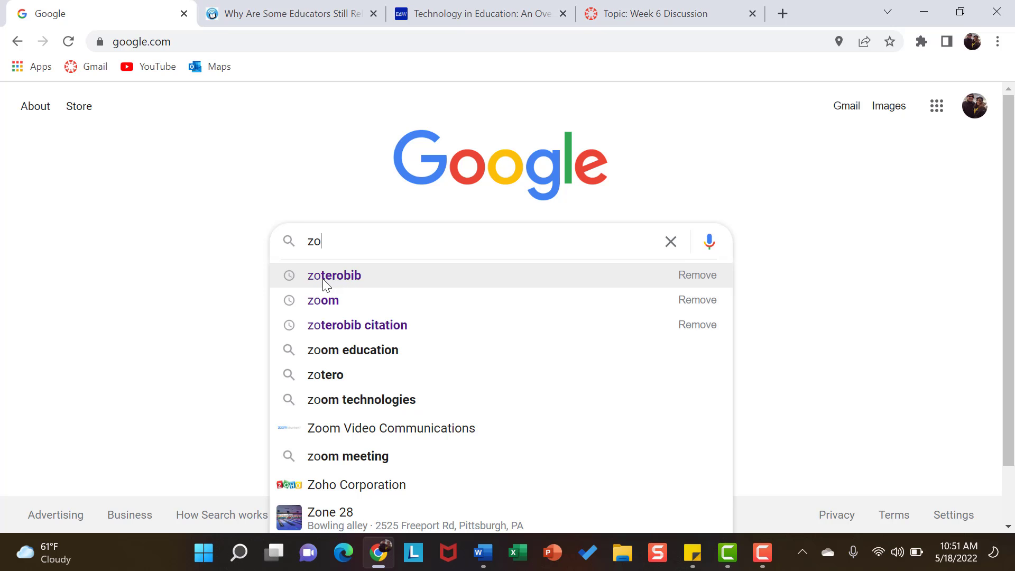
left_click(377, 278)
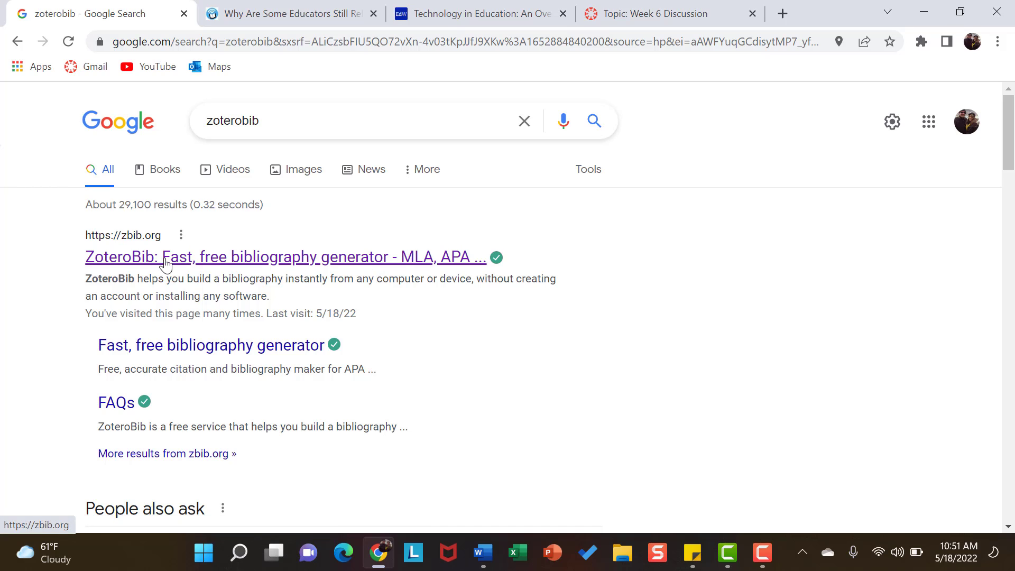
left_click(126, 253)
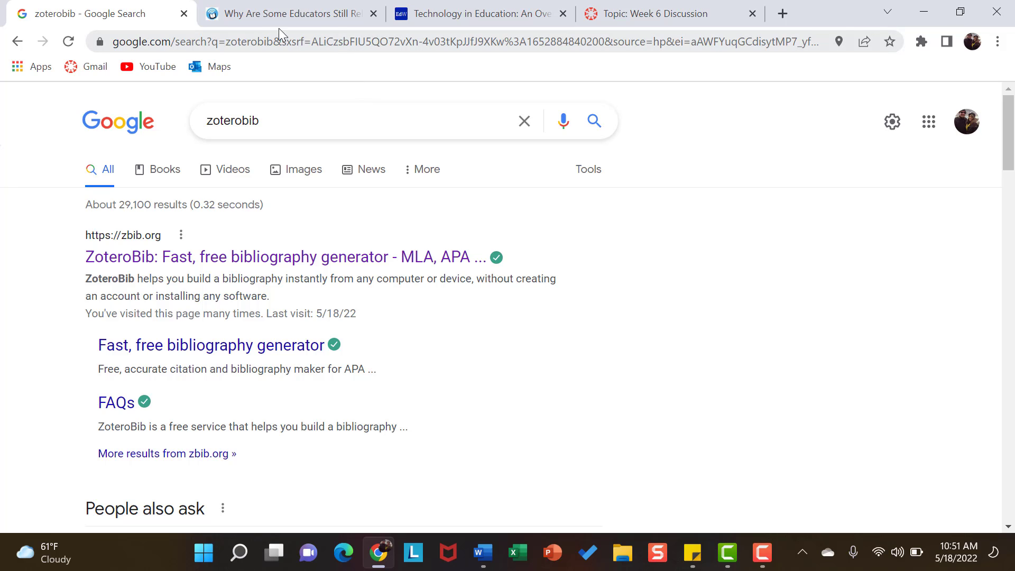
left_click(312, 267)
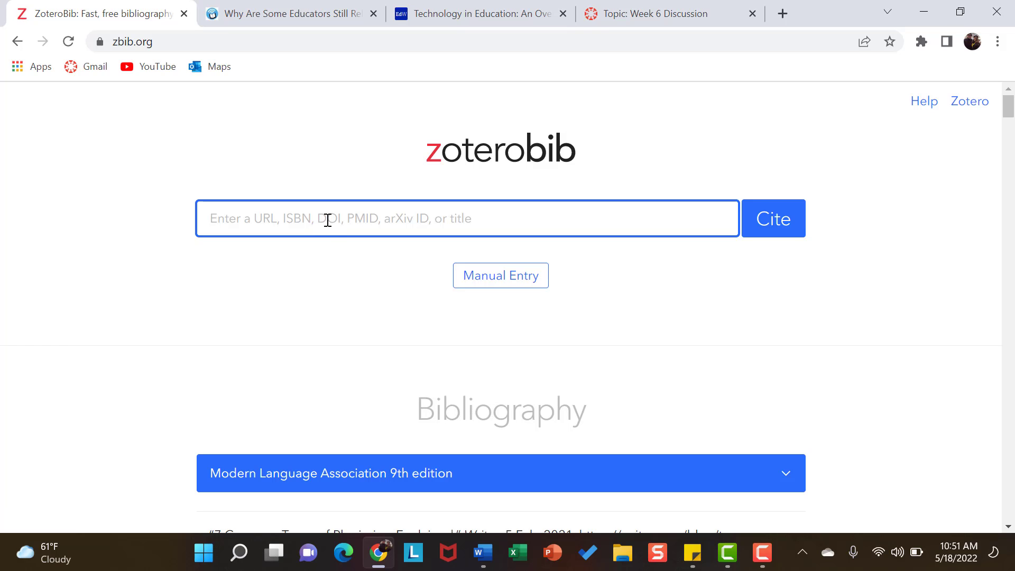
Choose Modern Language Association 9th edition as the bibliography's citation style
scroll(531, 431, "down", 1)
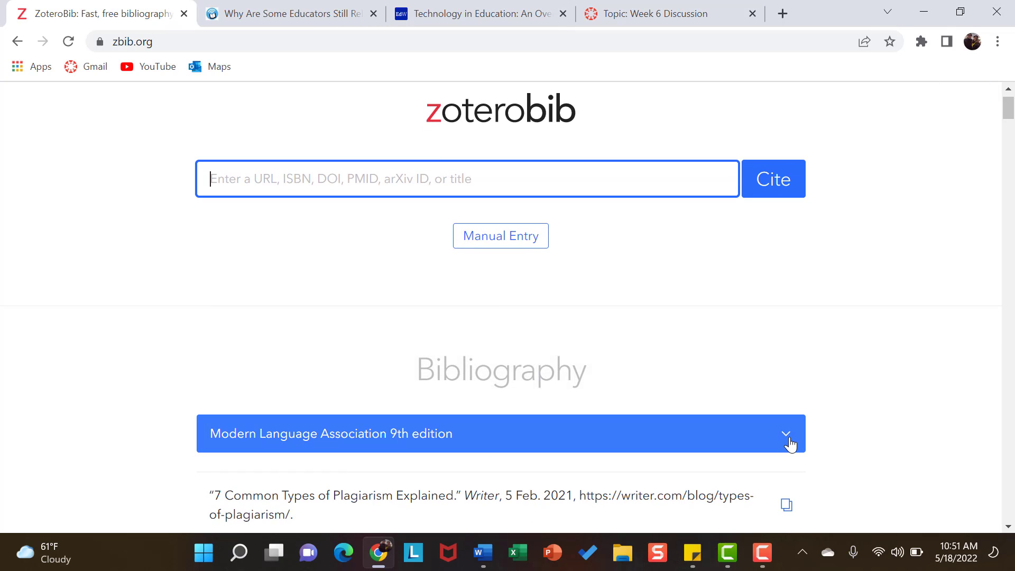
scroll(790, 444, "up", 1)
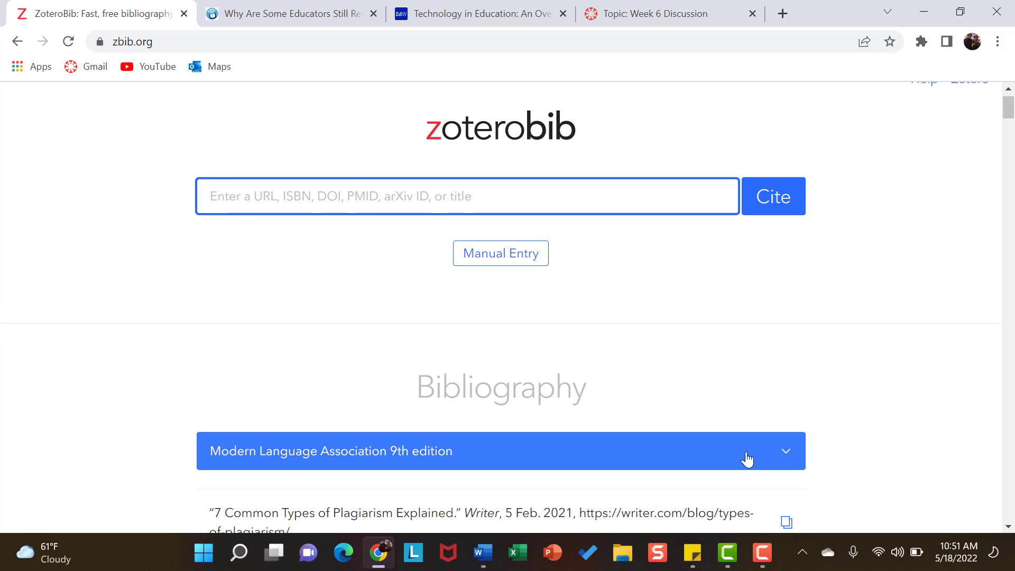
left_click(788, 459)
scroll(735, 428, "down", 2)
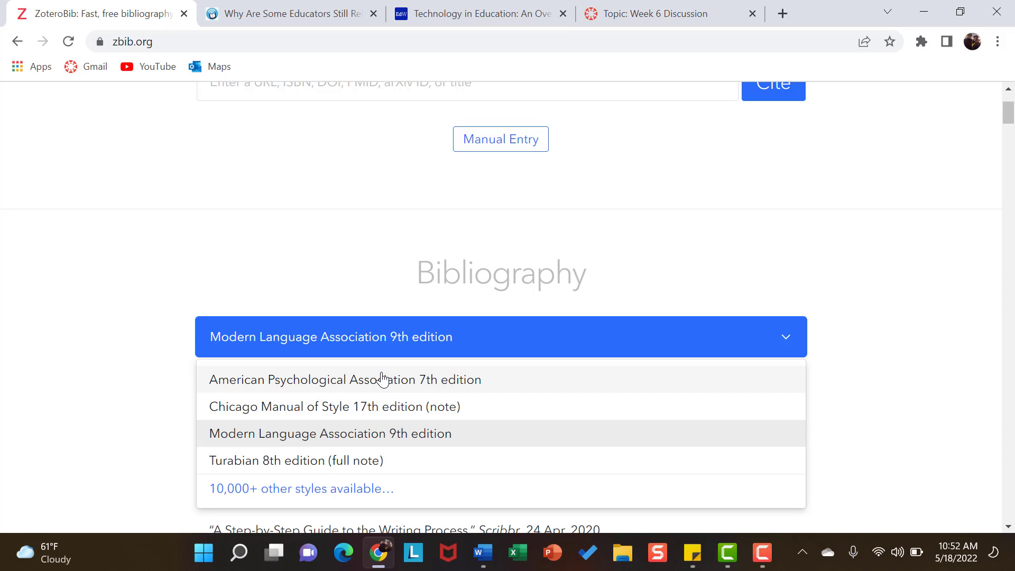
left_click(405, 434)
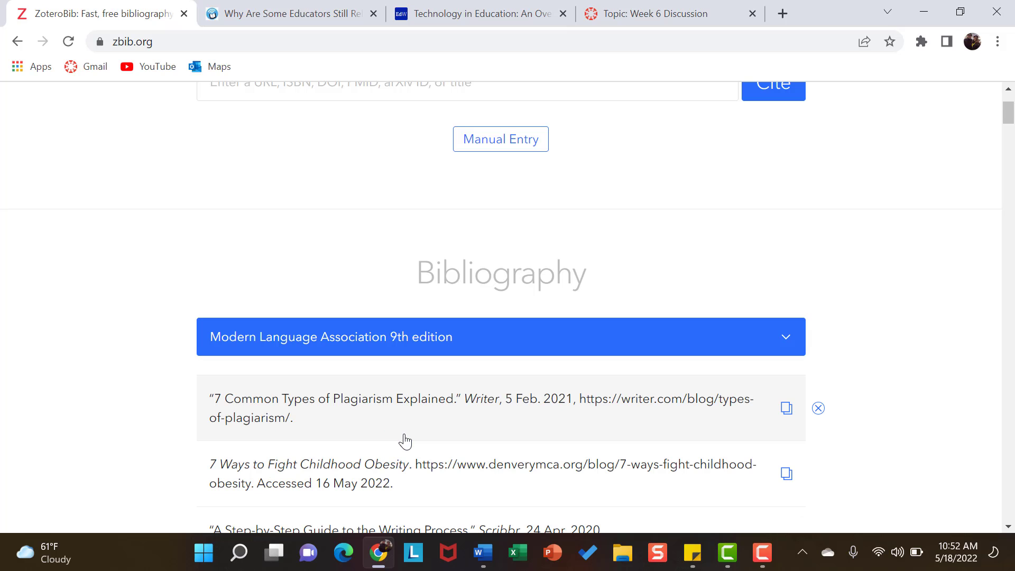
Generate a citation from the copied web address of the Tech Edvocate article
scroll(462, 333, "up", 3)
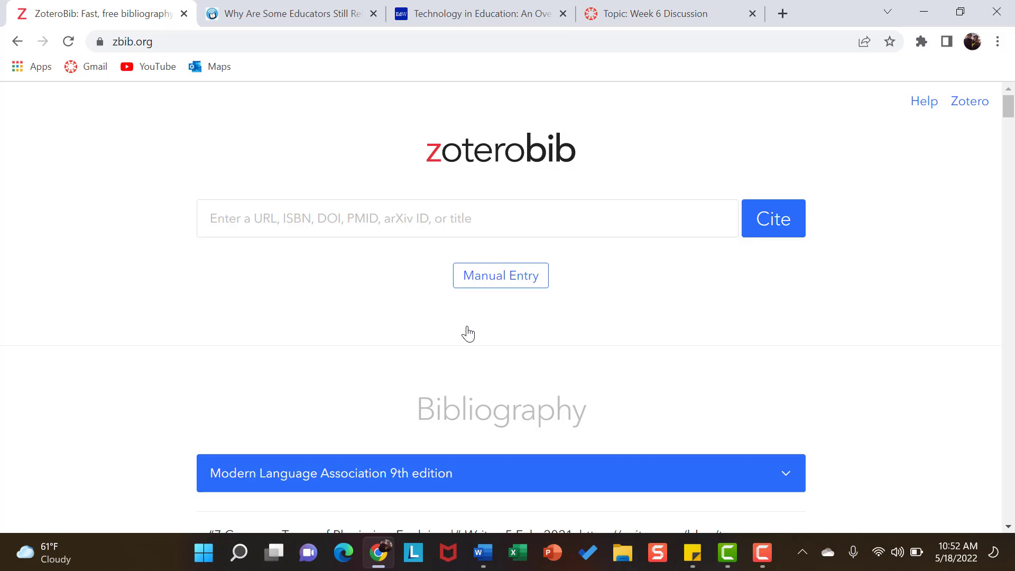
left_click(465, 226)
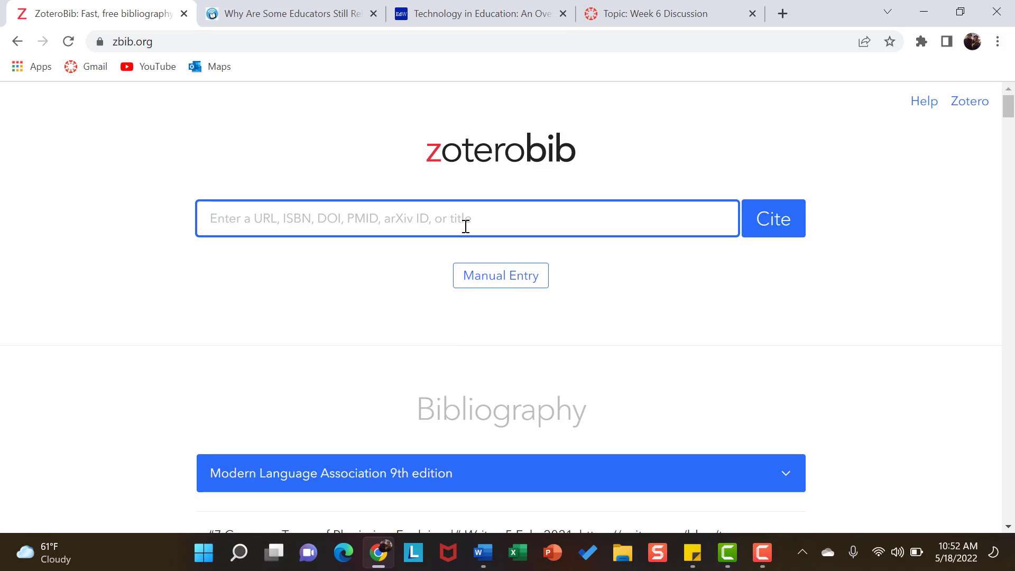
key("ctrl+v")
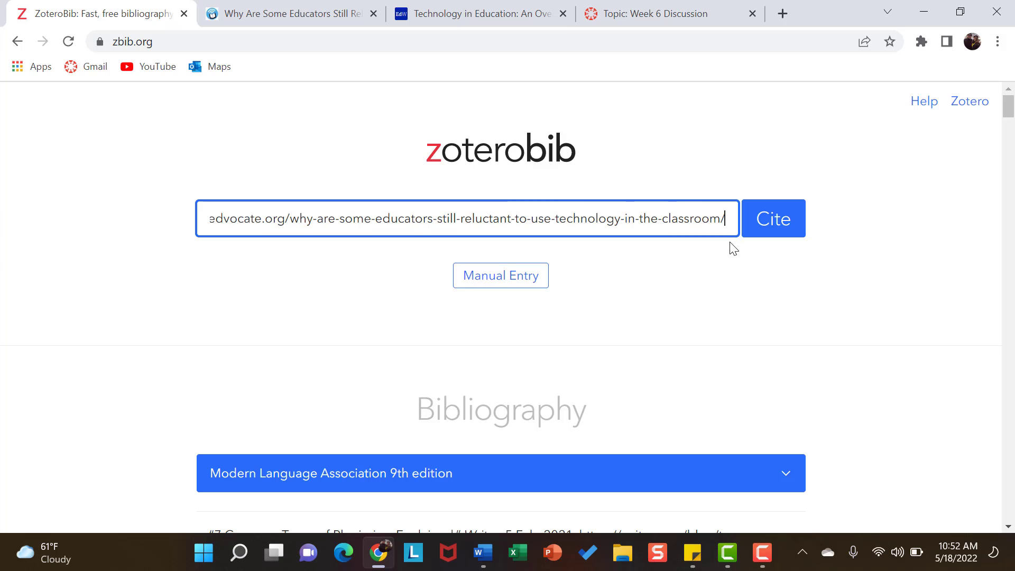
left_click(763, 232)
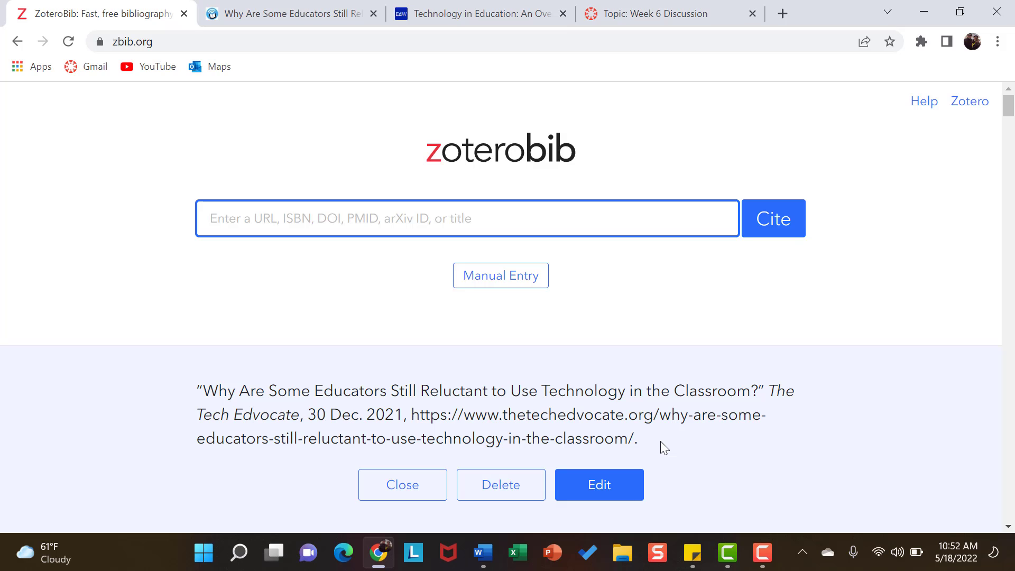
Copy the generated article citation and paste it under the MLA heading in the Word document
left_click_drag(661, 441, 190, 394)
key("ctrl+c")
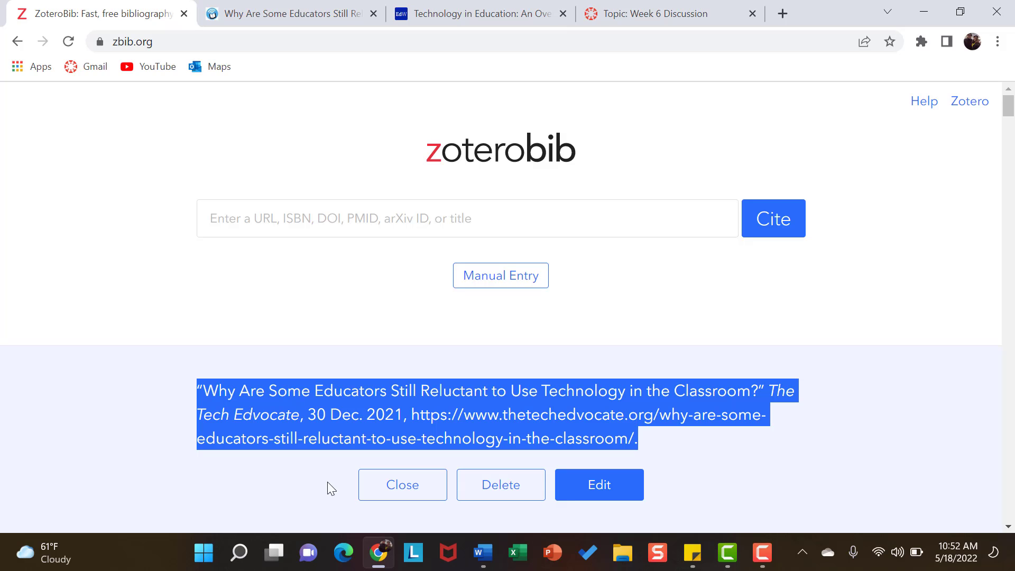
left_click(482, 553)
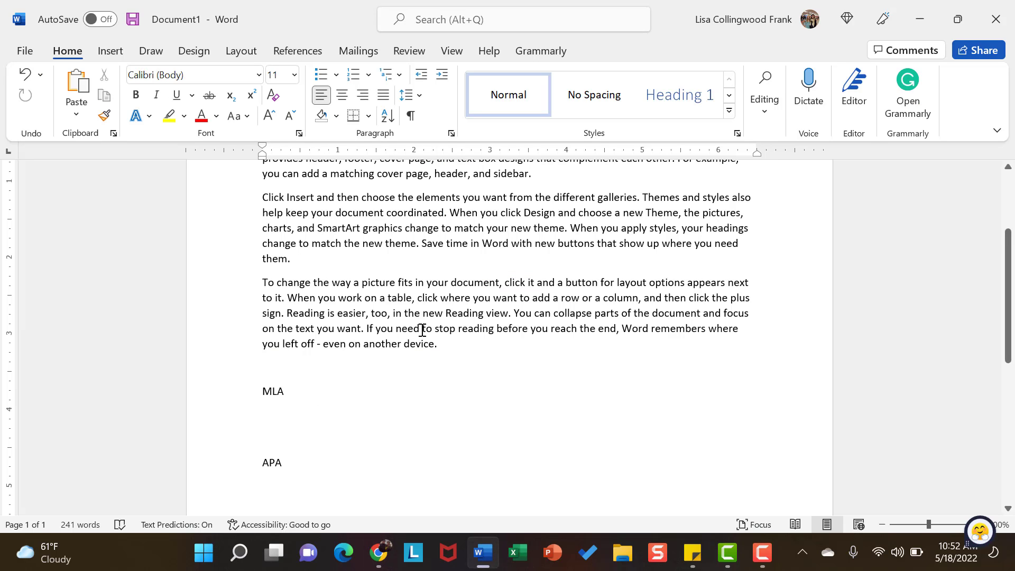
scroll(431, 335, "up", 2)
scroll(431, 336, "down", 1)
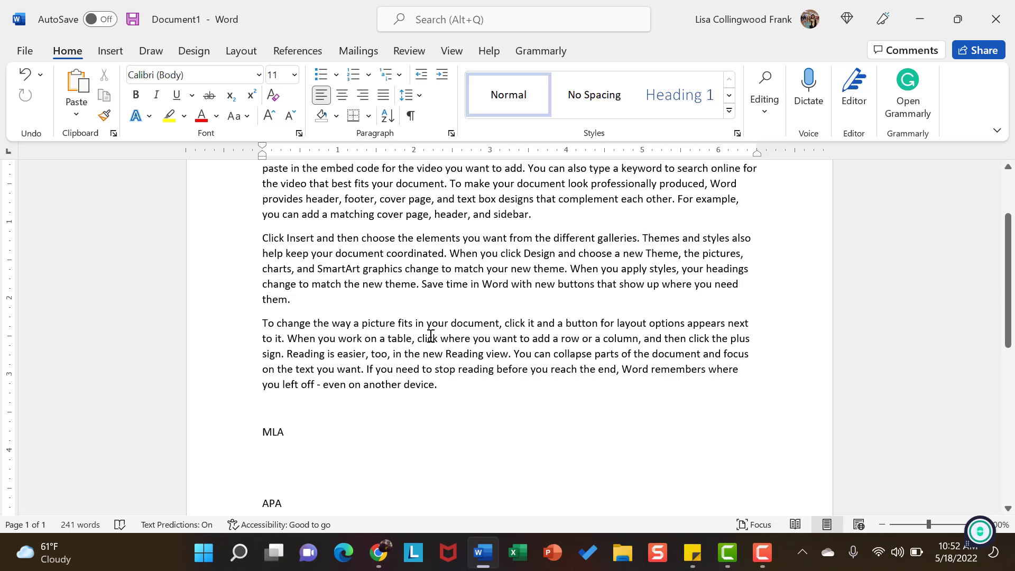
left_click(263, 455)
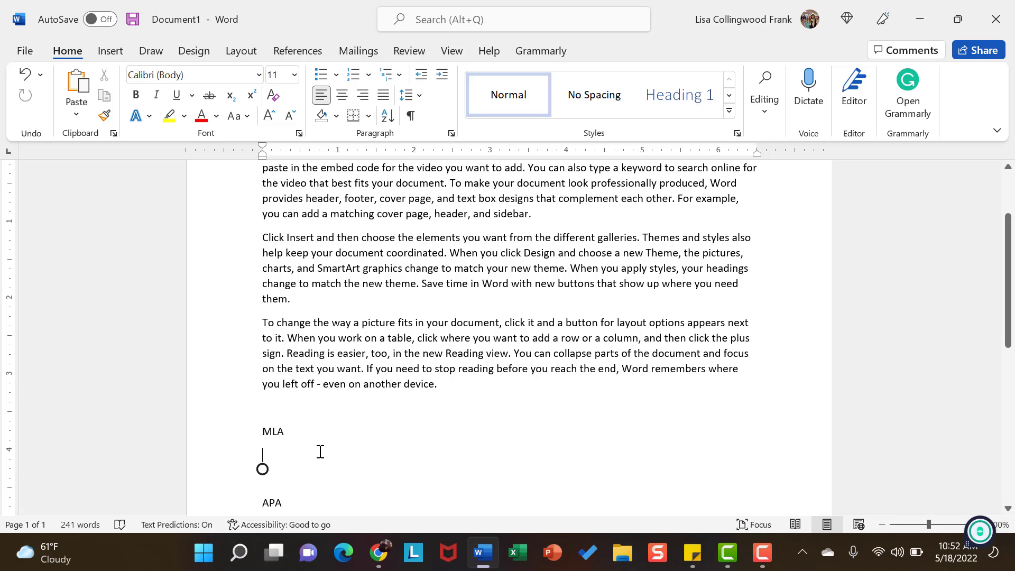
key("ctrl+v")
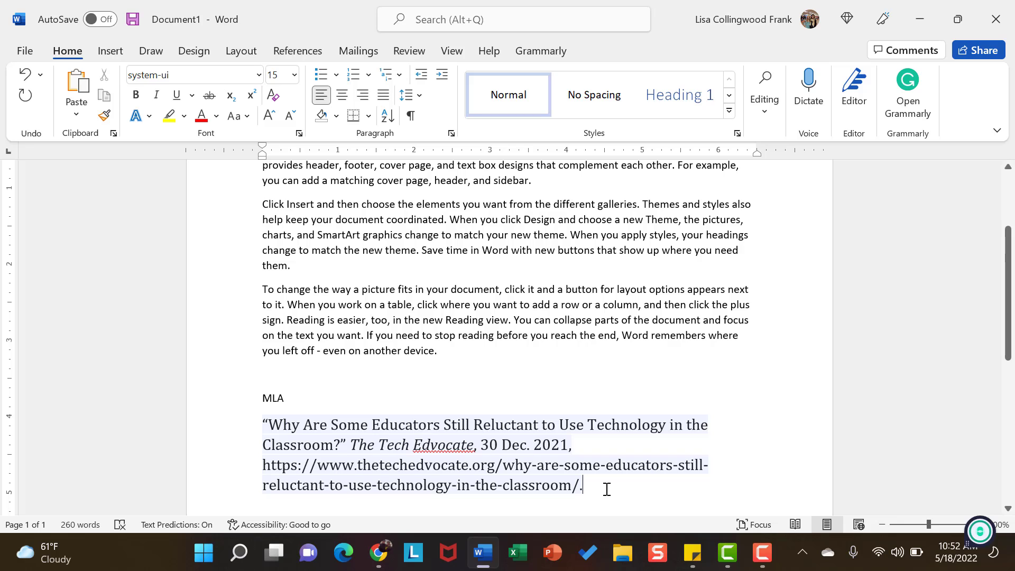
Clear all formatting from the citation pasted under the MLA heading
left_click_drag(608, 490, 254, 426)
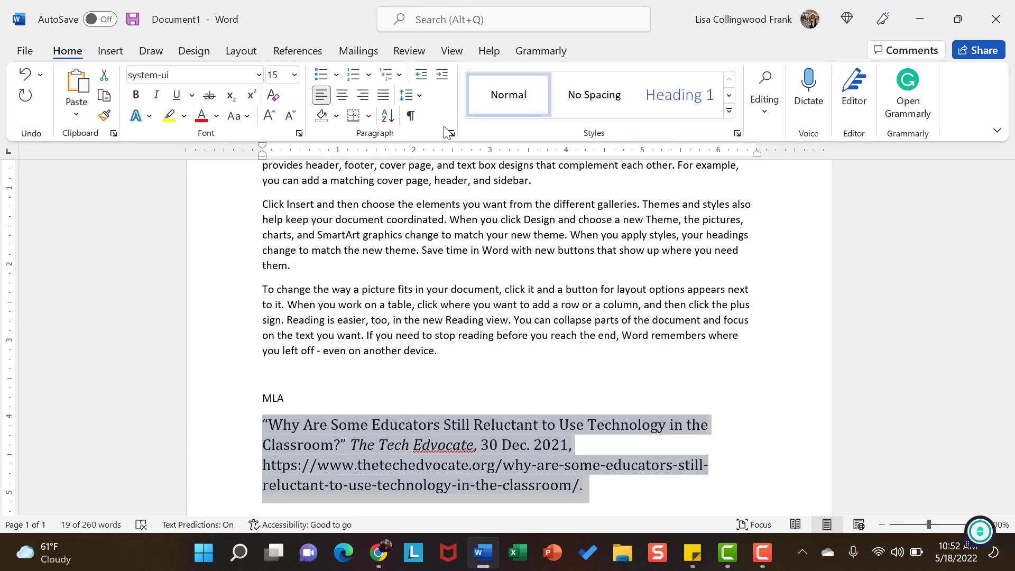
left_click(273, 97)
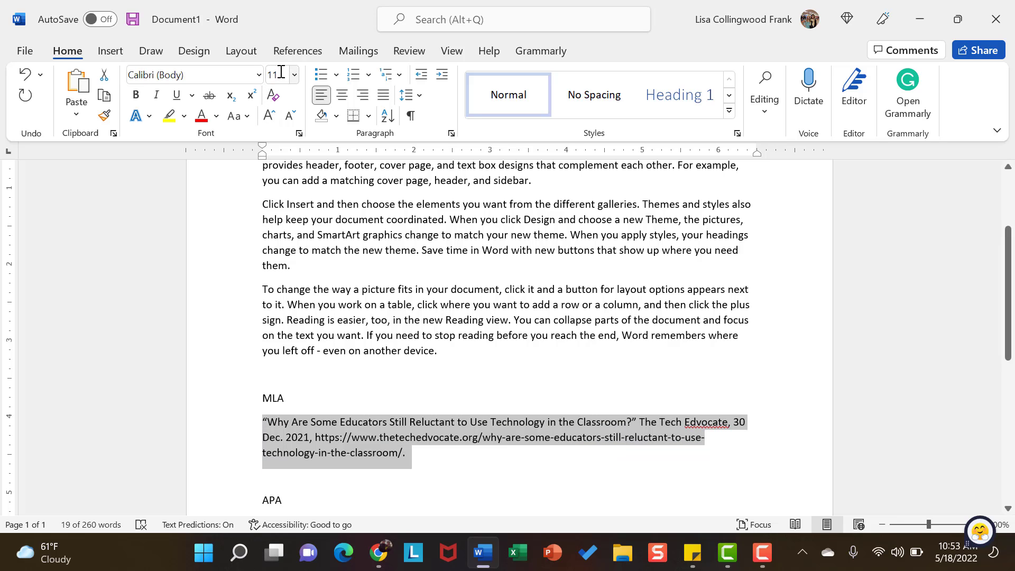
left_click(281, 72)
key("BackSpace")
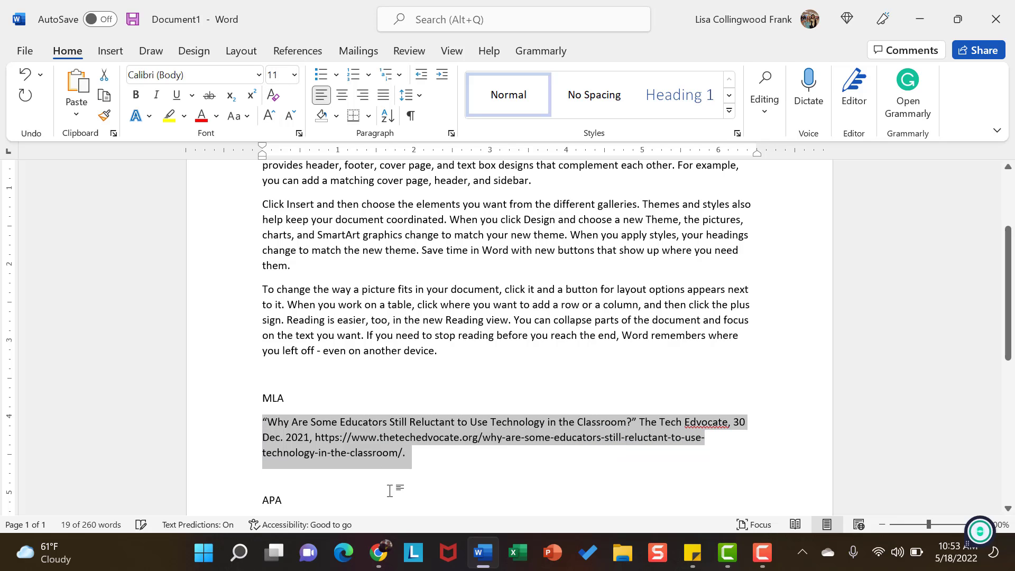
left_click(446, 470)
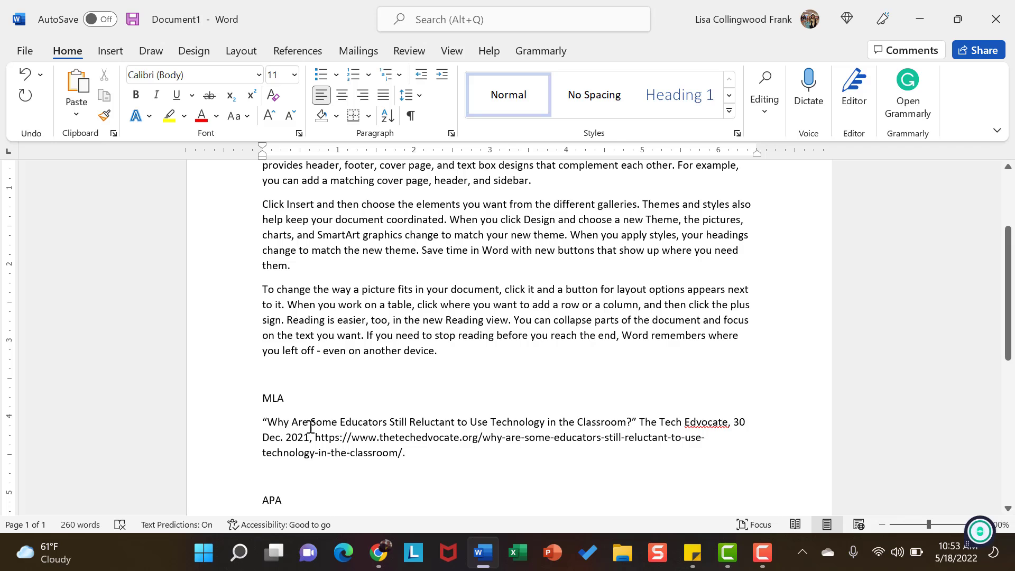
Add the in-text citation (“Why Are Some Educator”) after the first paragraph's sentence ending in "complement each other."
scroll(573, 411, "up", 1)
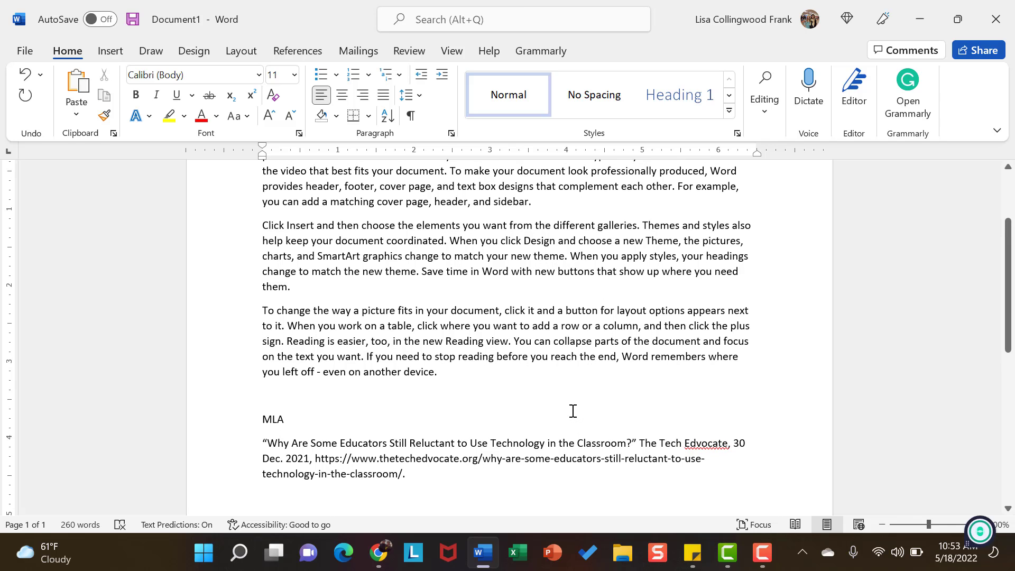
scroll(572, 411, "up", 2)
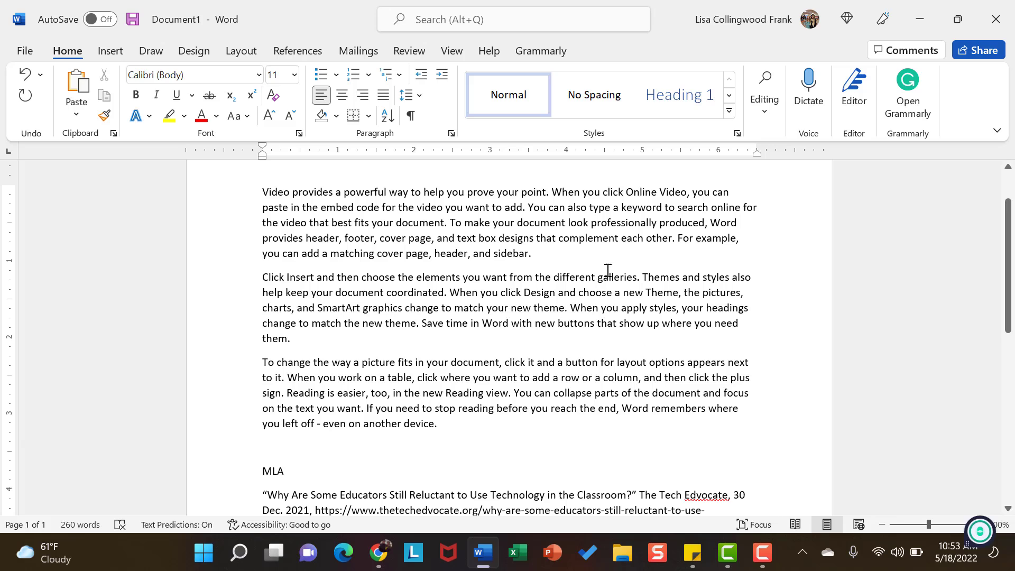
left_click(676, 239)
type("(")
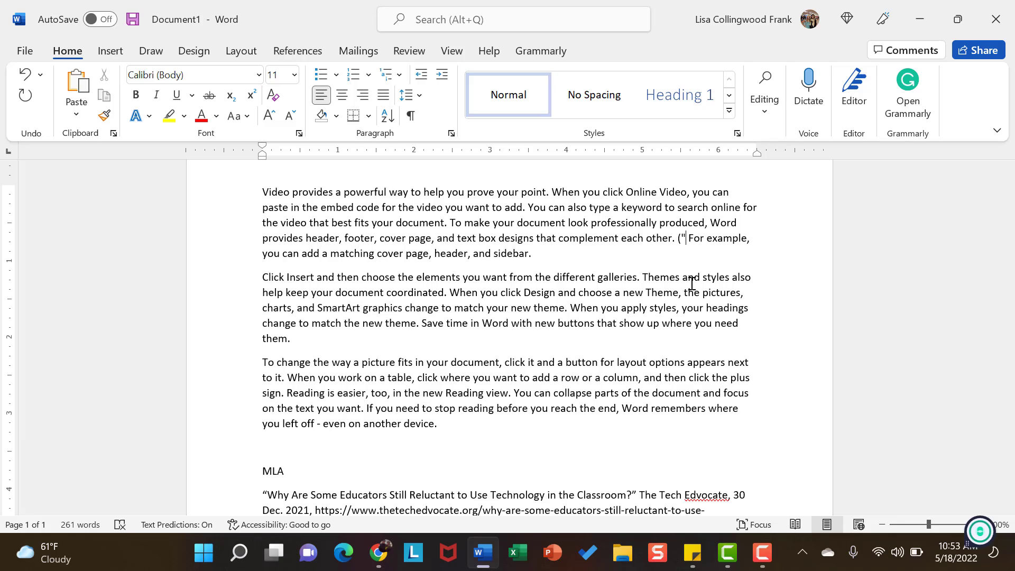
type("\"Why")
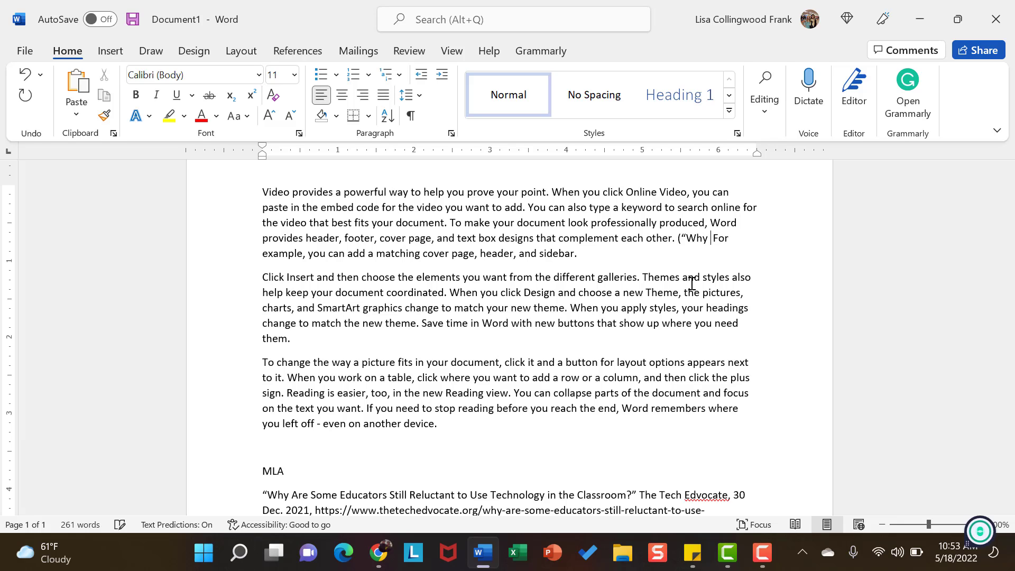
type("Are  Some E")
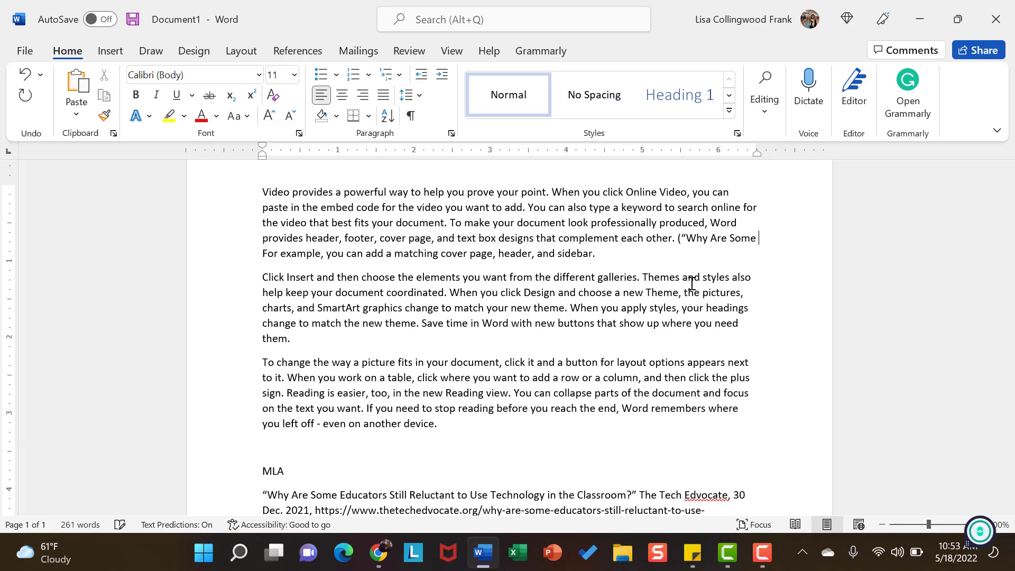
type("du ")
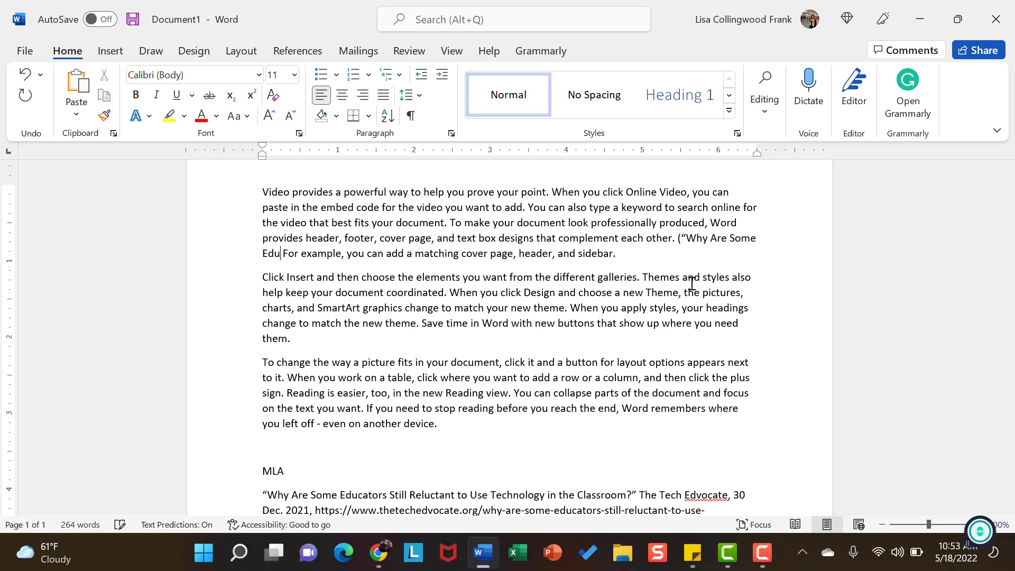
type("c")
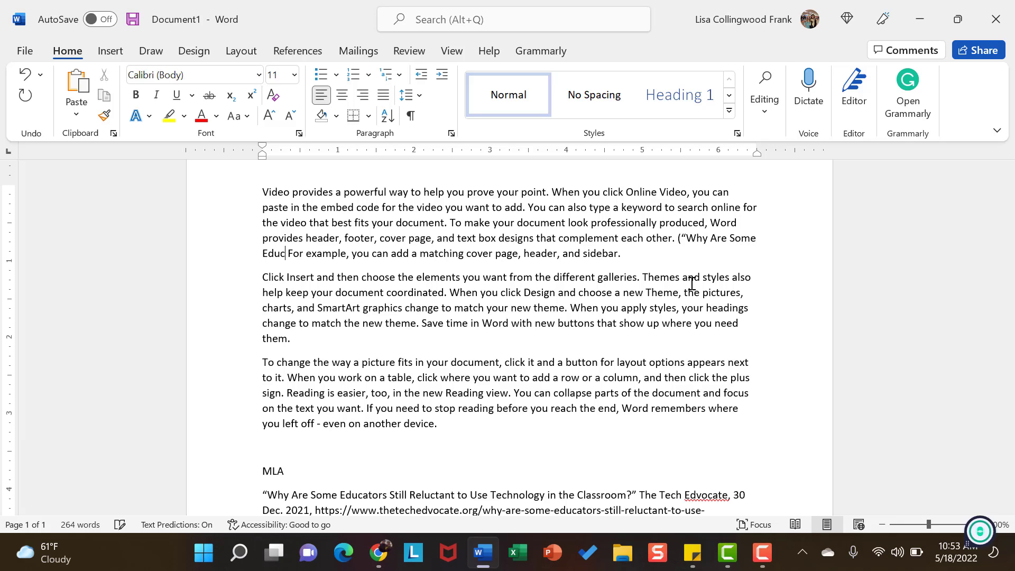
type("at")
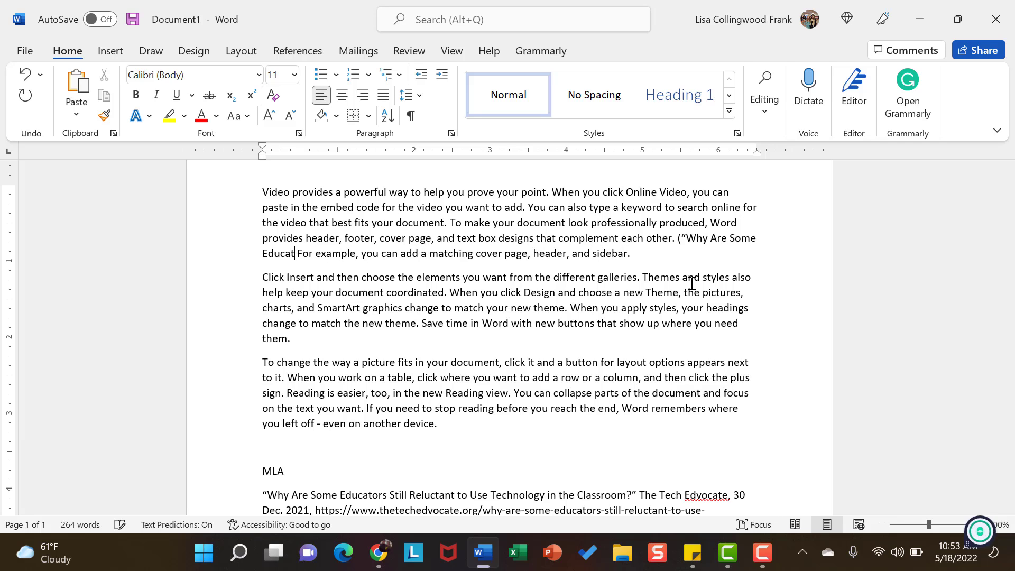
type("or")
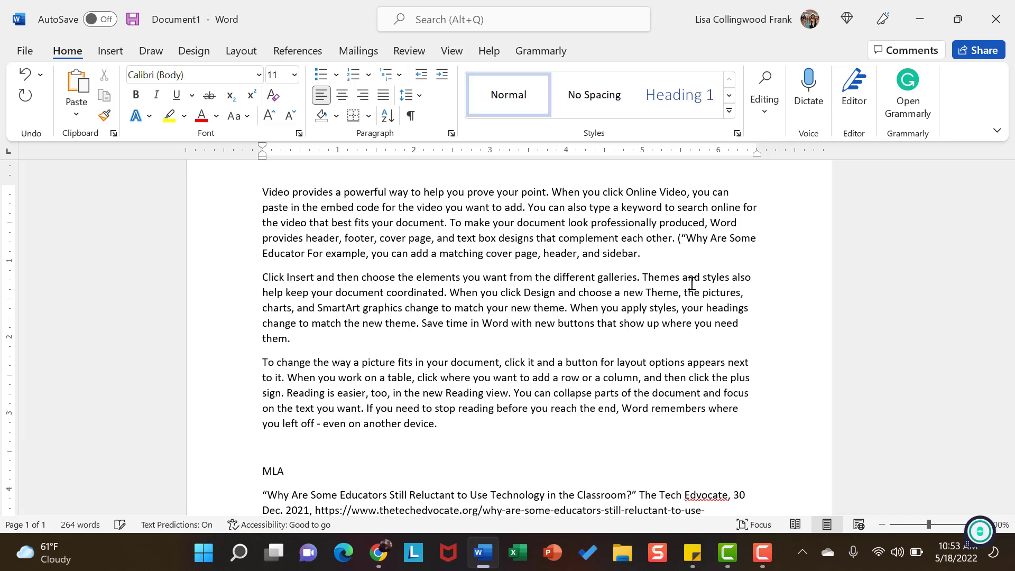
type(")")
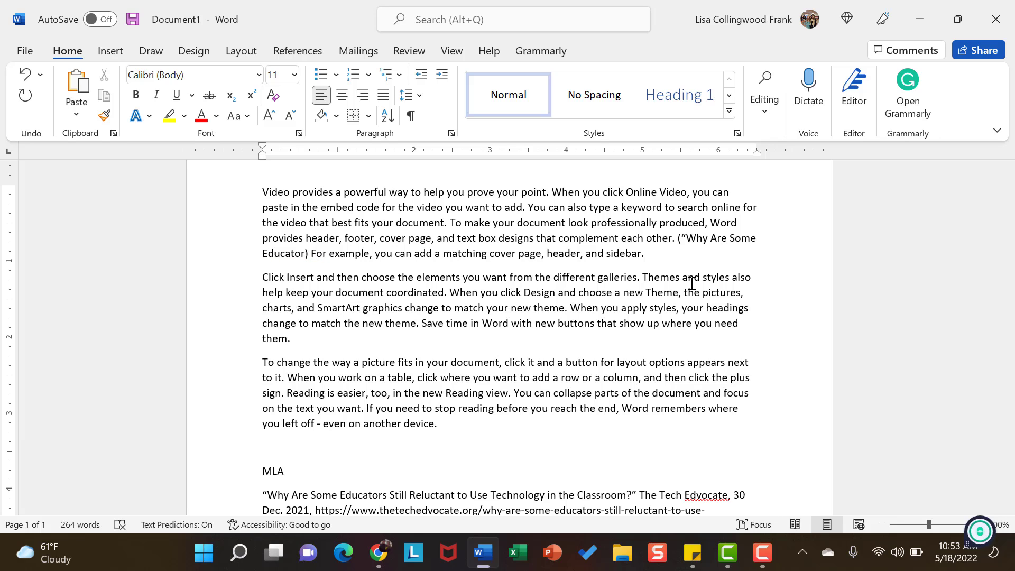
key("BackSpace")
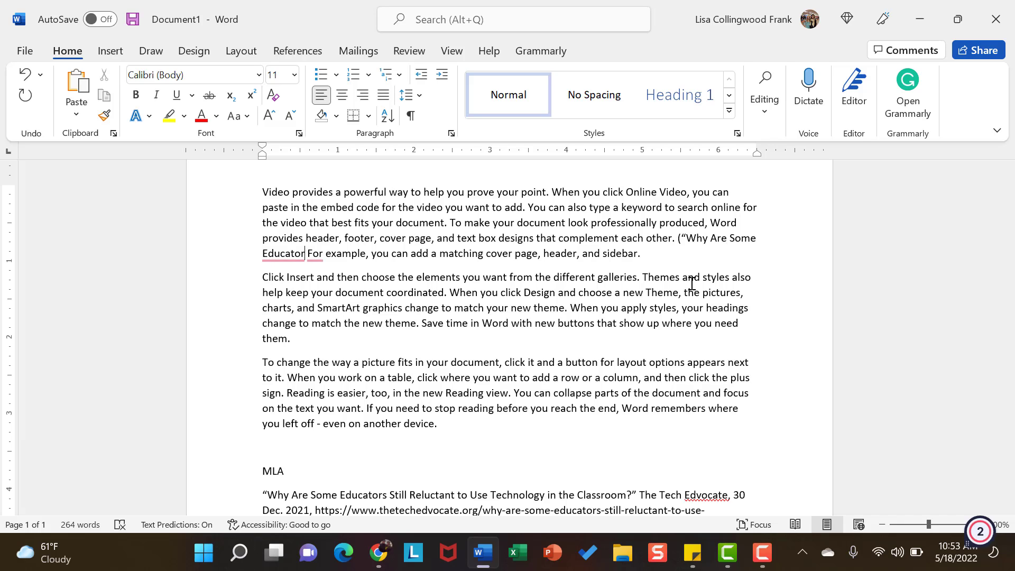
type("\")")
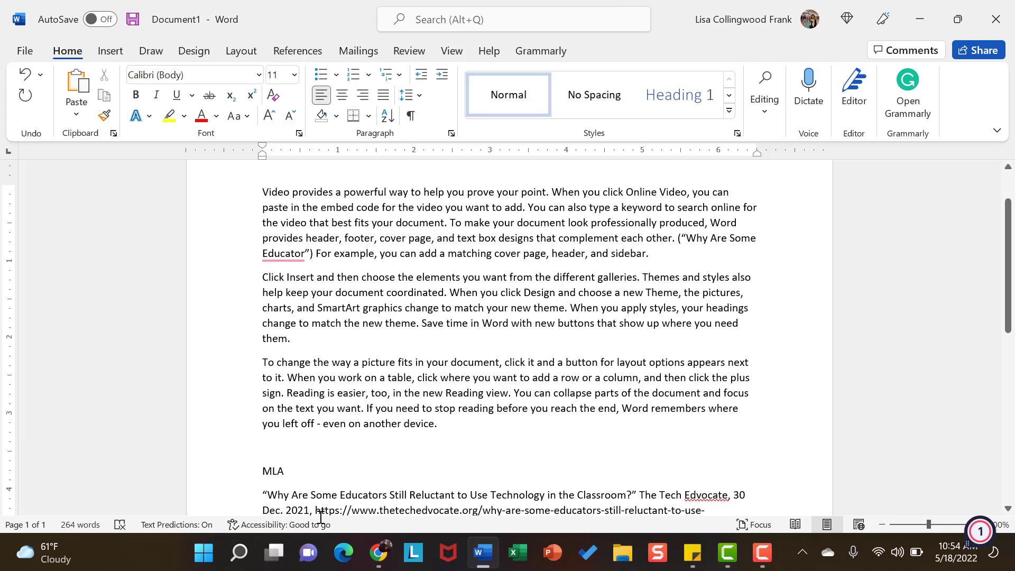
Delete the in-text citation from the first paragraph and the MLA heading together with the citation under it
scroll(317, 510, "down", 1)
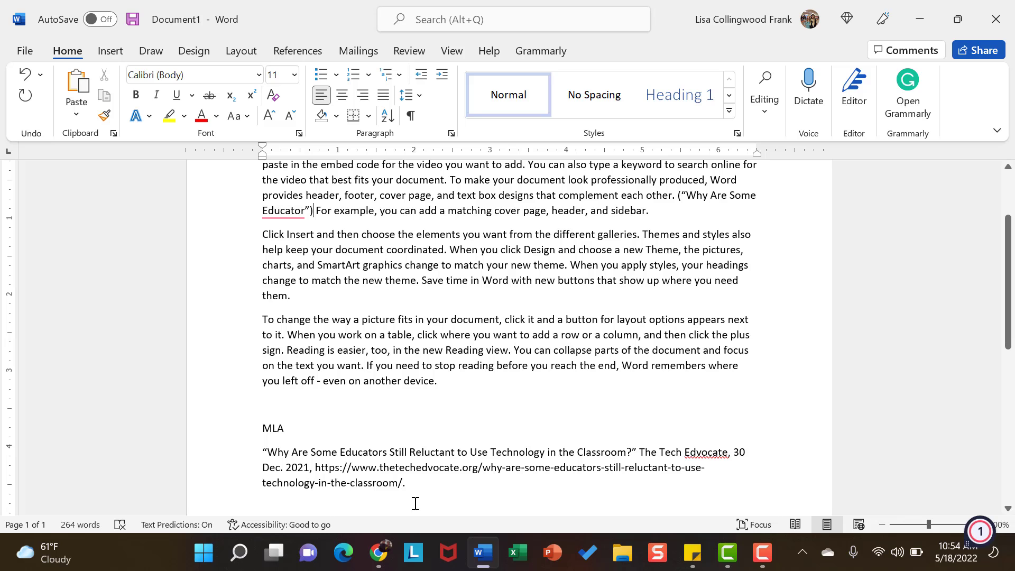
scroll(510, 452, "up", 1)
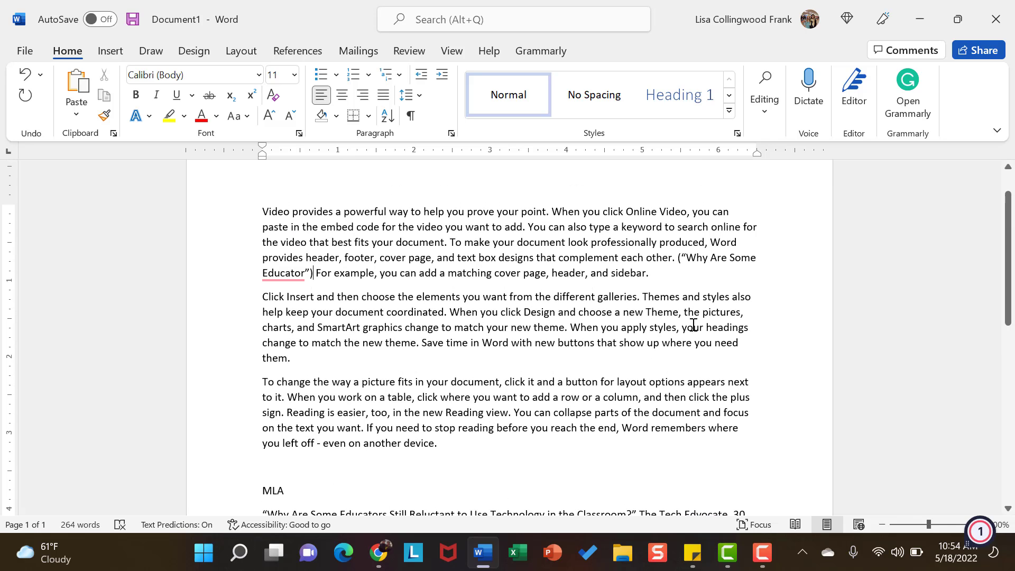
left_click_drag(679, 263, 315, 277)
key("BackSpace")
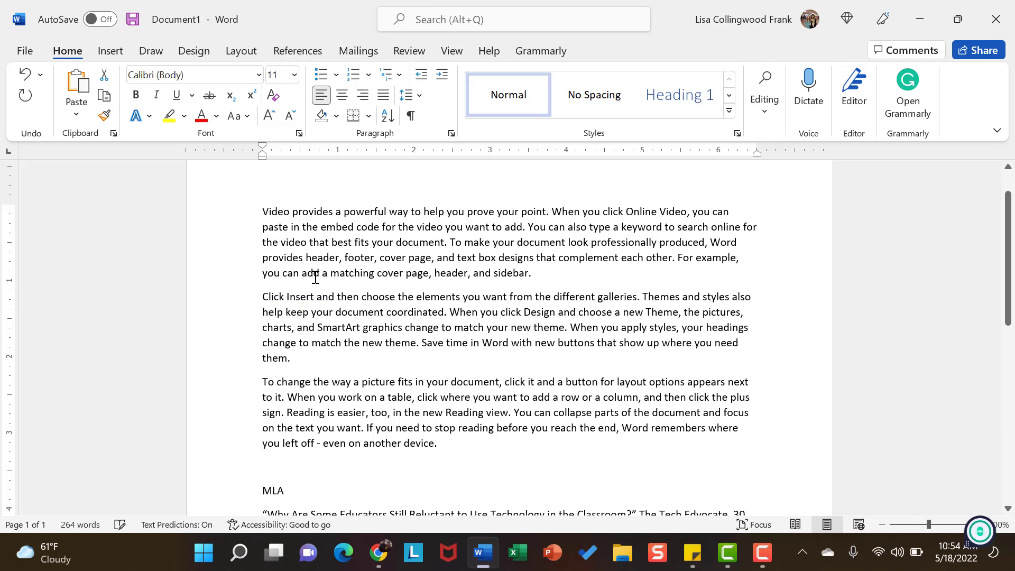
scroll(295, 437, "down", 3)
left_click_drag(457, 422, 224, 356)
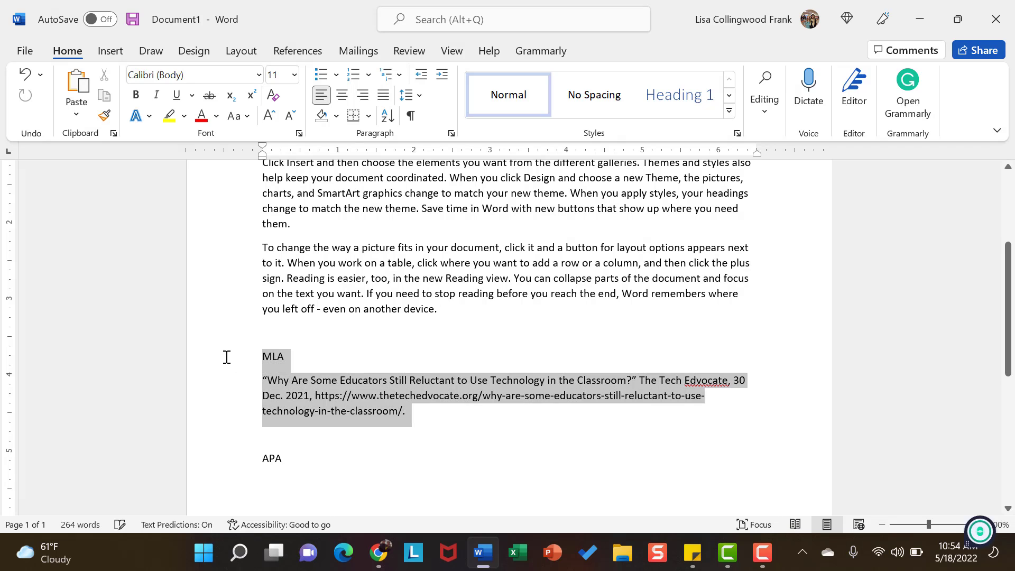
key("BackSpace")
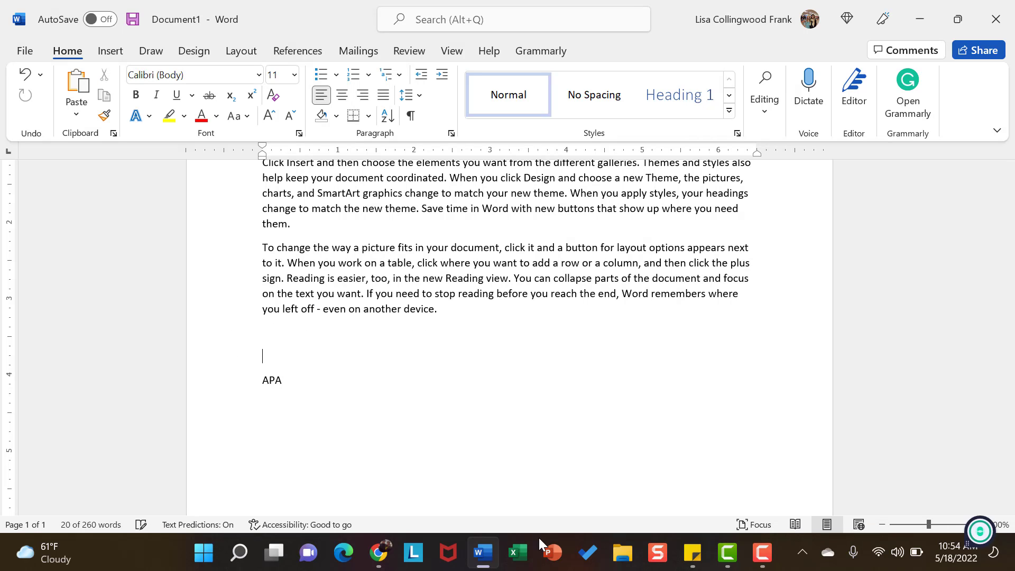
Switch to Chrome and copy the web address of the Education Week article "Technology in Education: An Overview"
left_click(376, 556)
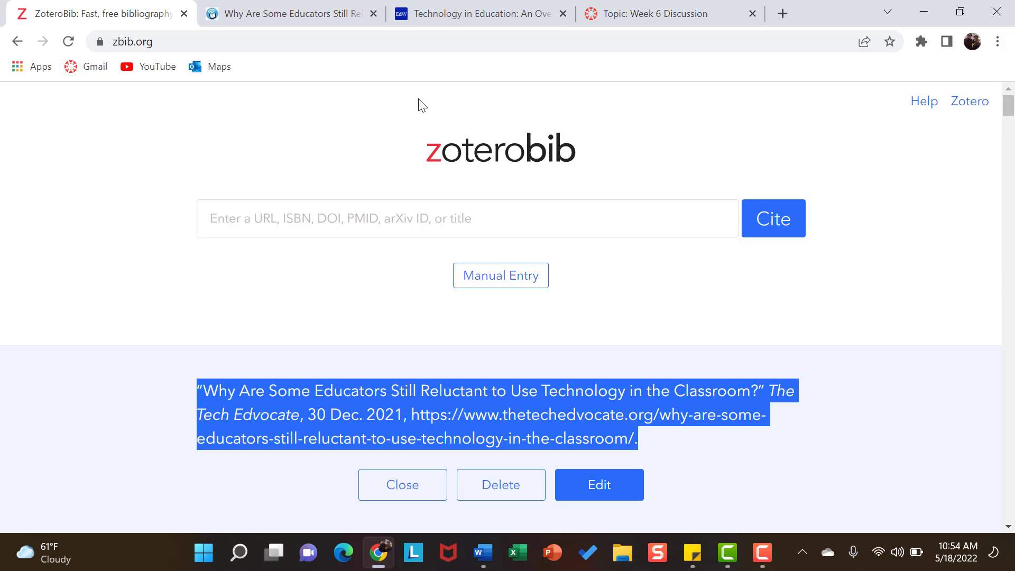
left_click(469, 21)
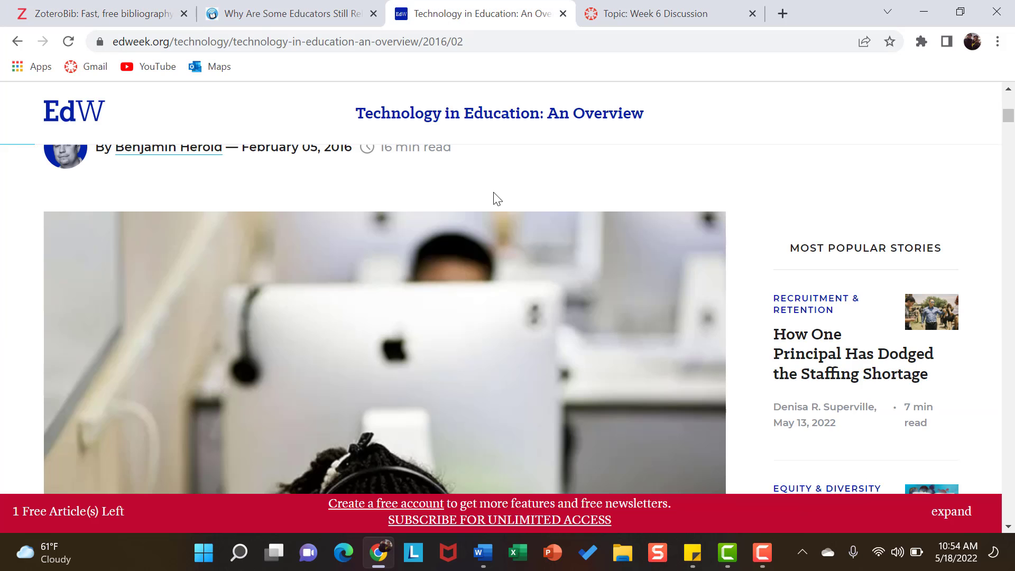
left_click(397, 43)
key("ctrl+c")
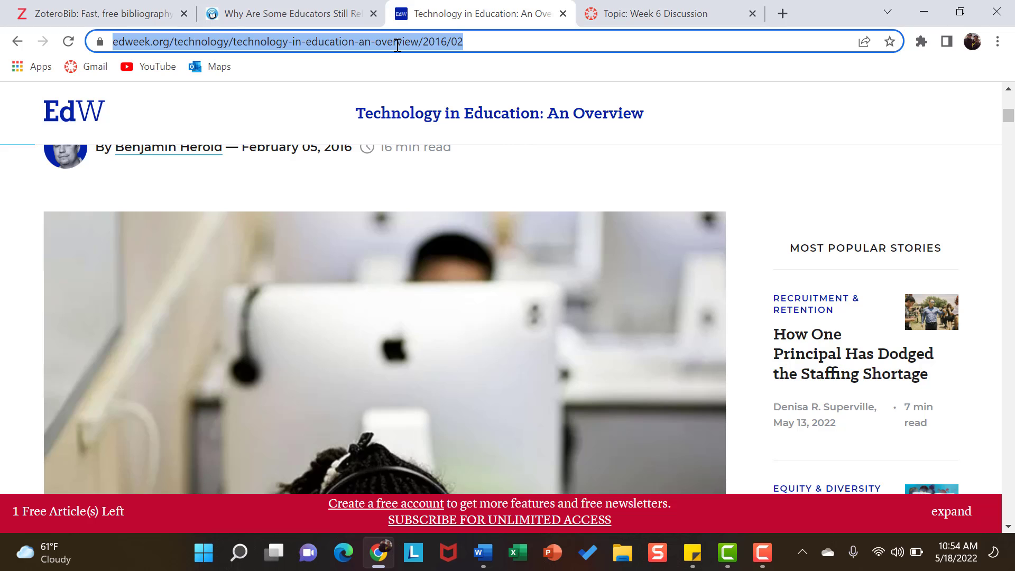
Change ZoteroBib's bibliography style to American Psychological Association 7th edition and accept the conversion of titles to sentence case
left_click(140, 16)
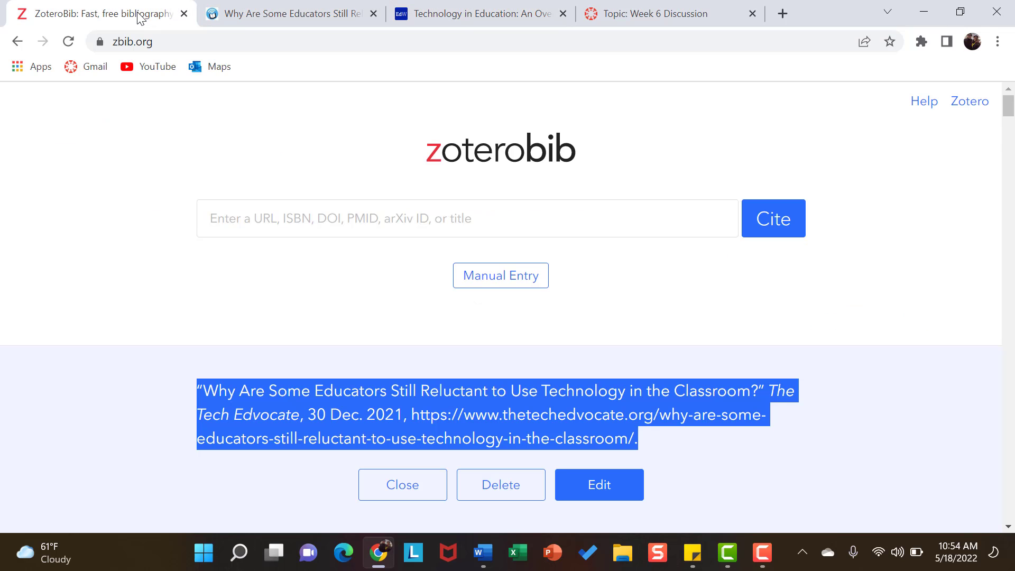
left_click(358, 215)
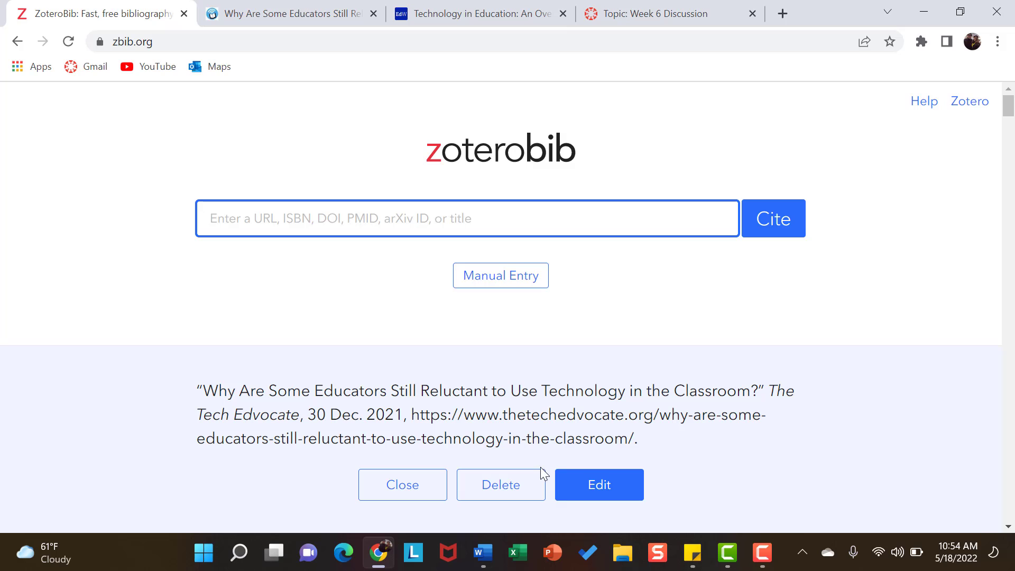
scroll(553, 478, "down", 3)
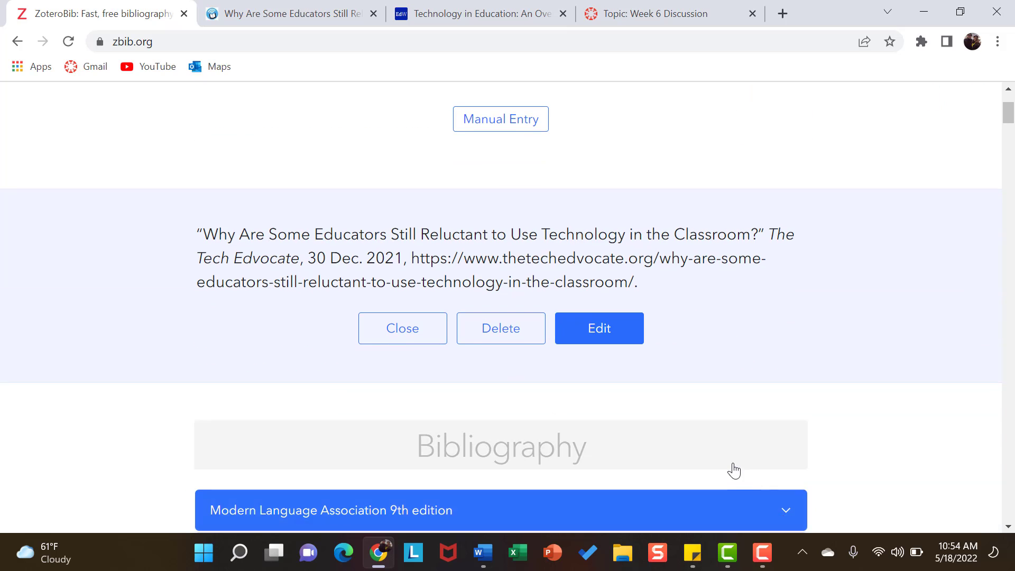
left_click(733, 510)
left_click(554, 443)
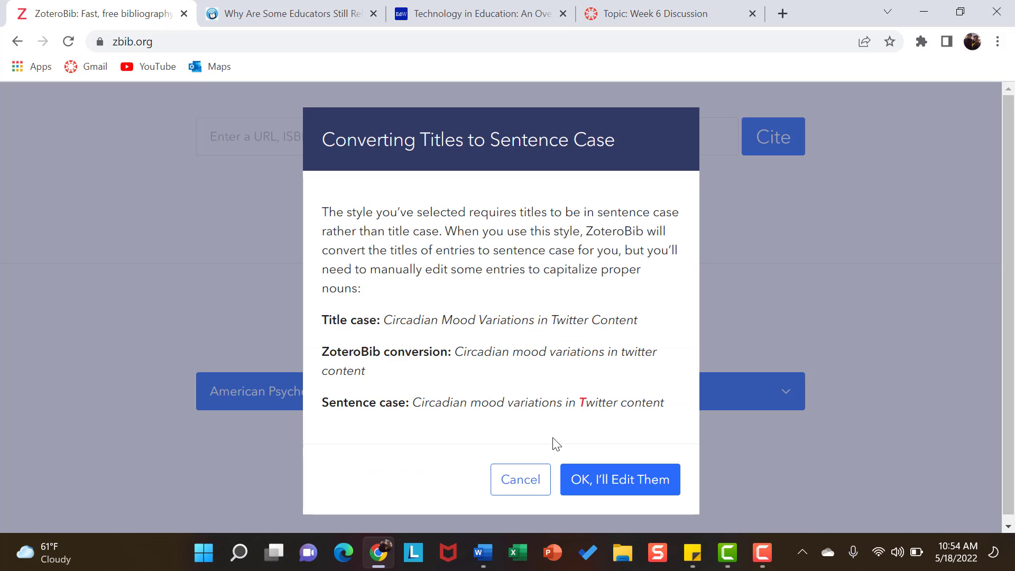
left_click(606, 491)
scroll(646, 299, "up", 2)
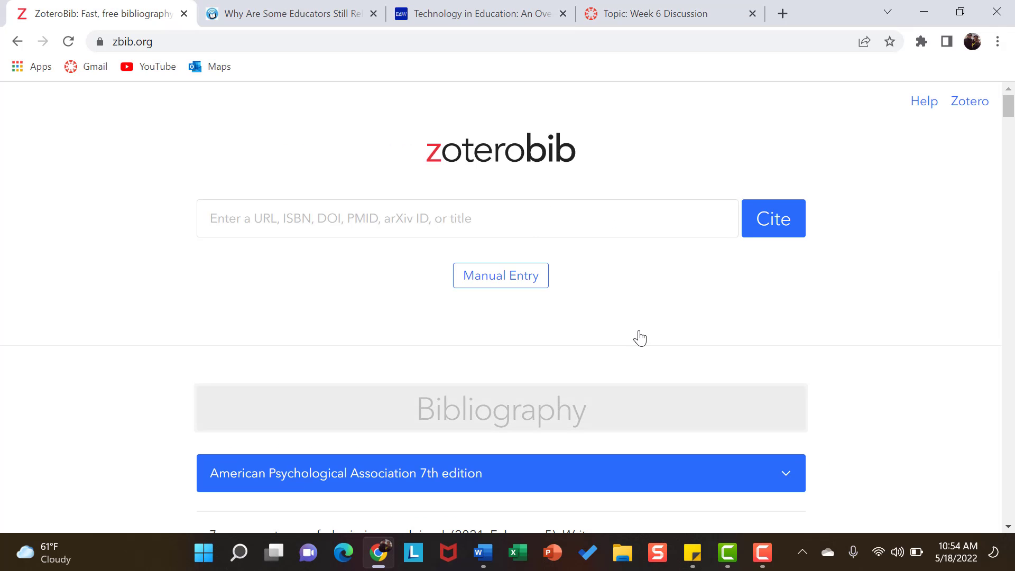
Generate a citation from the copied web address of the Education Week article
left_click(577, 223)
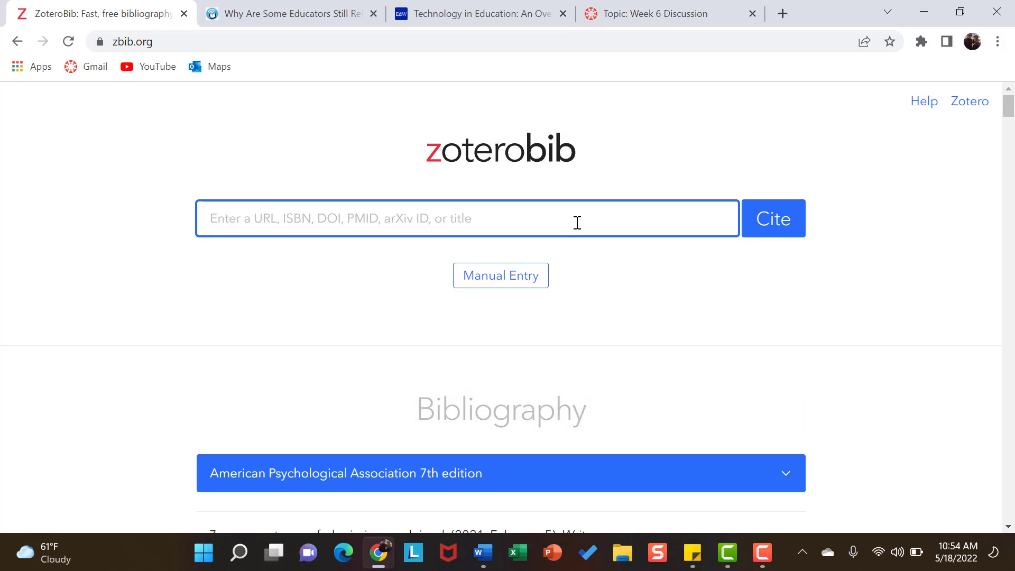
key("ctrl+v")
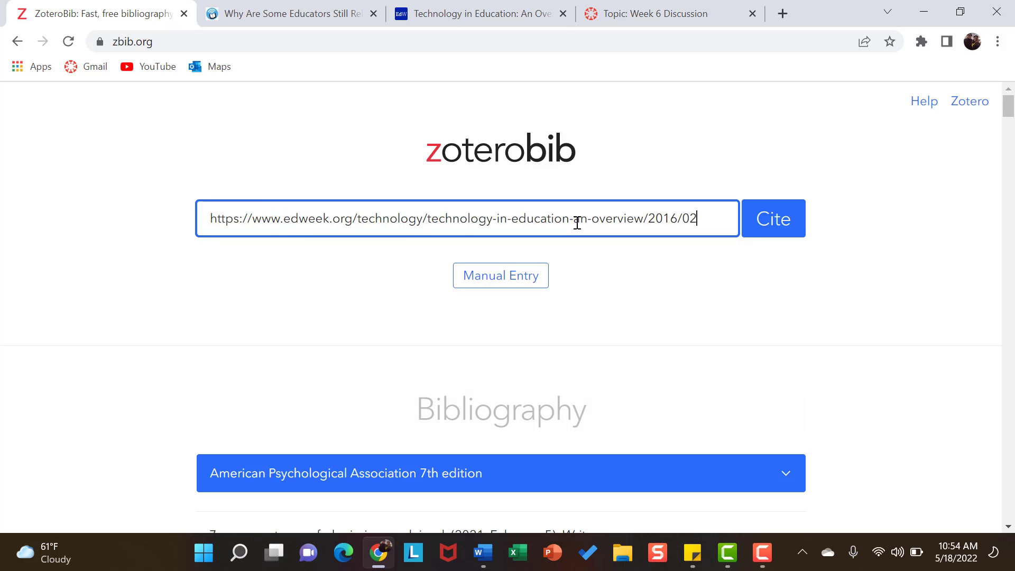
left_click(782, 232)
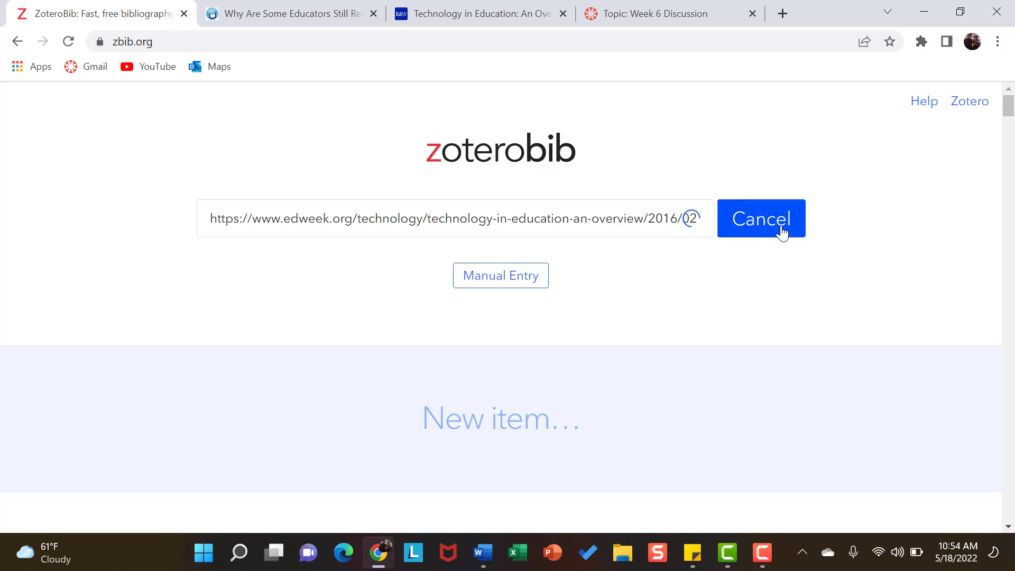
Copy the generated Education Week citation and paste it over the APA heading in the Word document
scroll(638, 415, "down", 1)
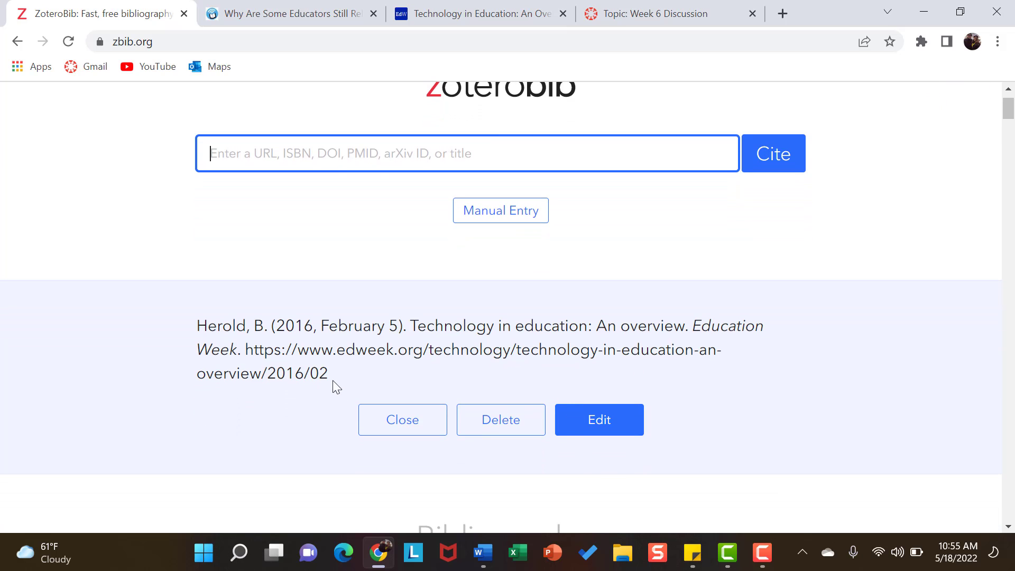
left_click_drag(342, 378, 181, 332)
key("ctrl+c")
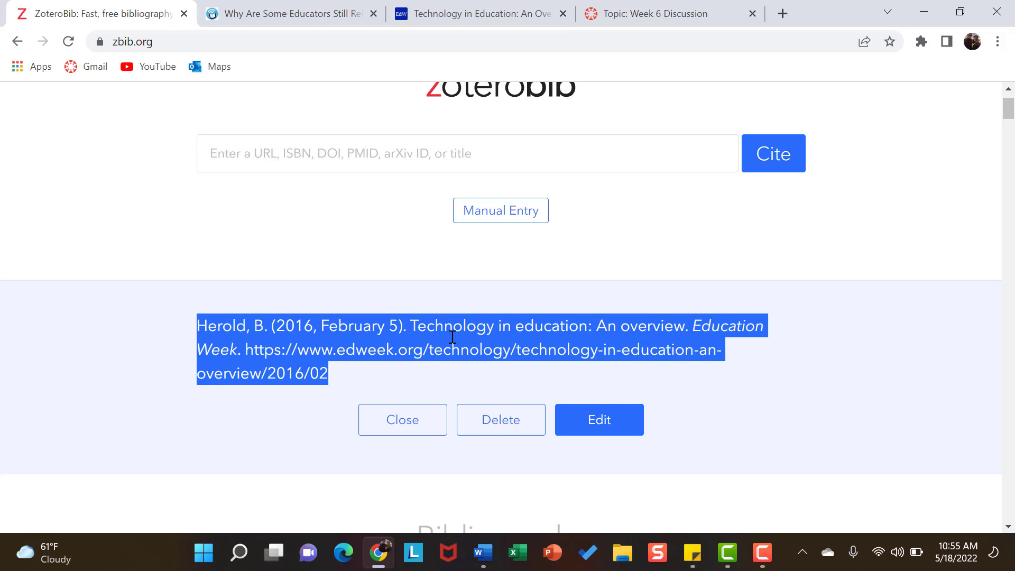
left_click(482, 552)
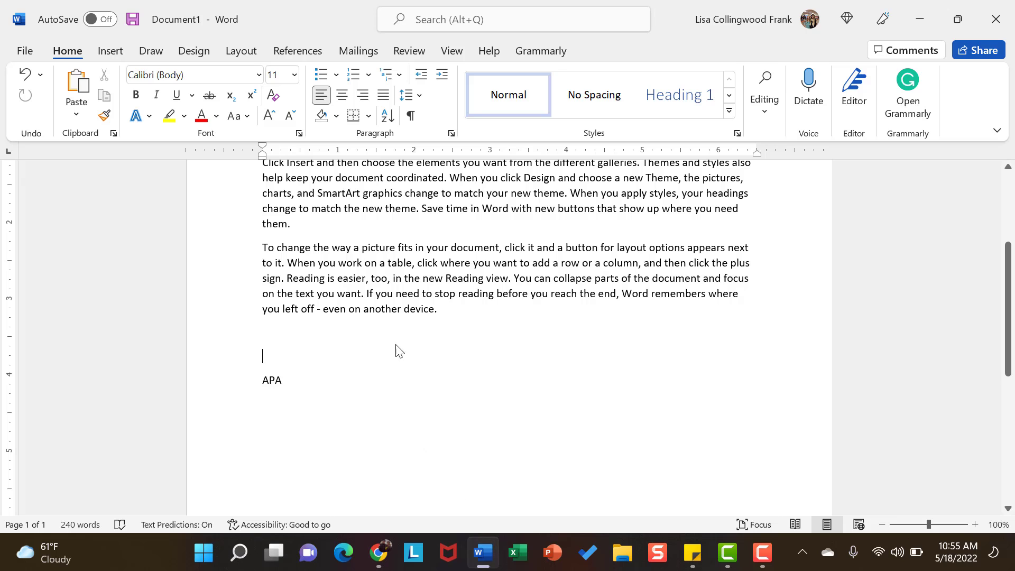
scroll(378, 374, "up", 3)
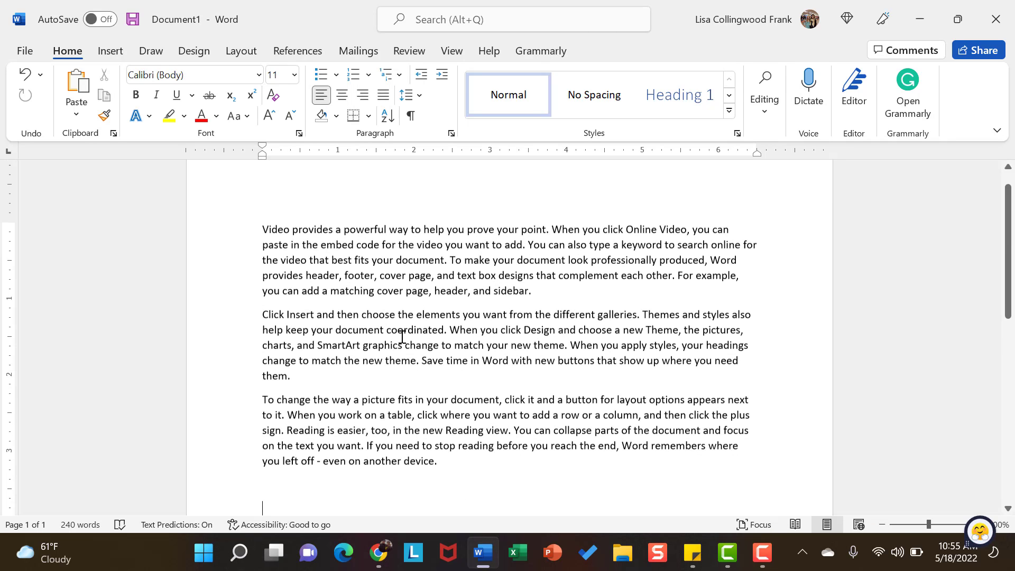
key("Return")
type("APA")
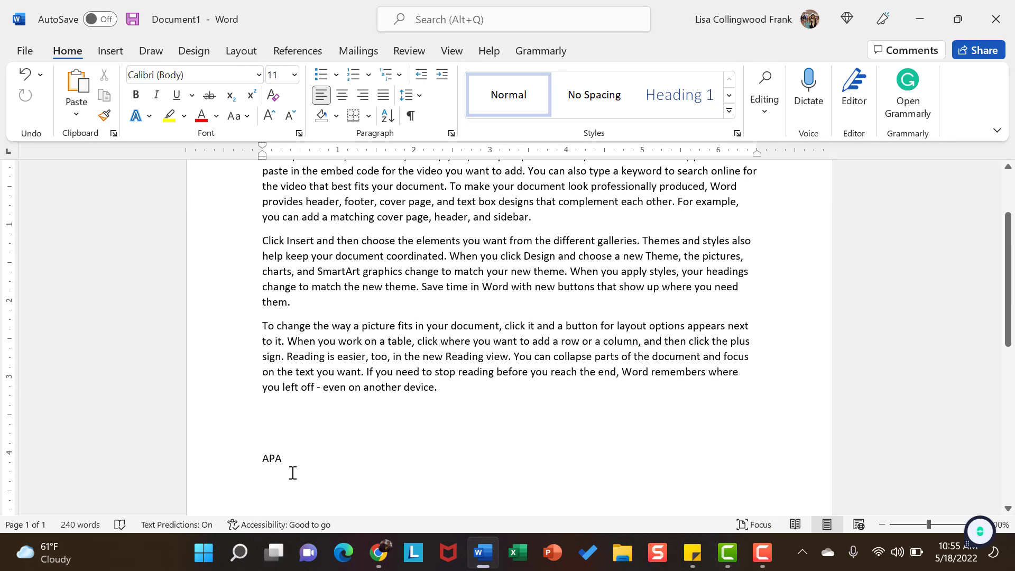
left_click(242, 464)
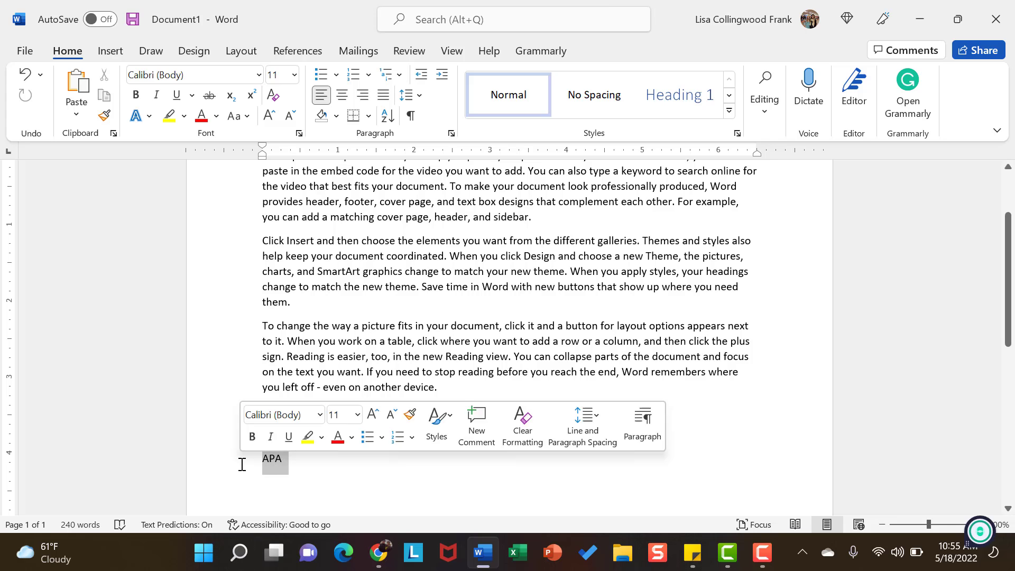
key("ctrl+v")
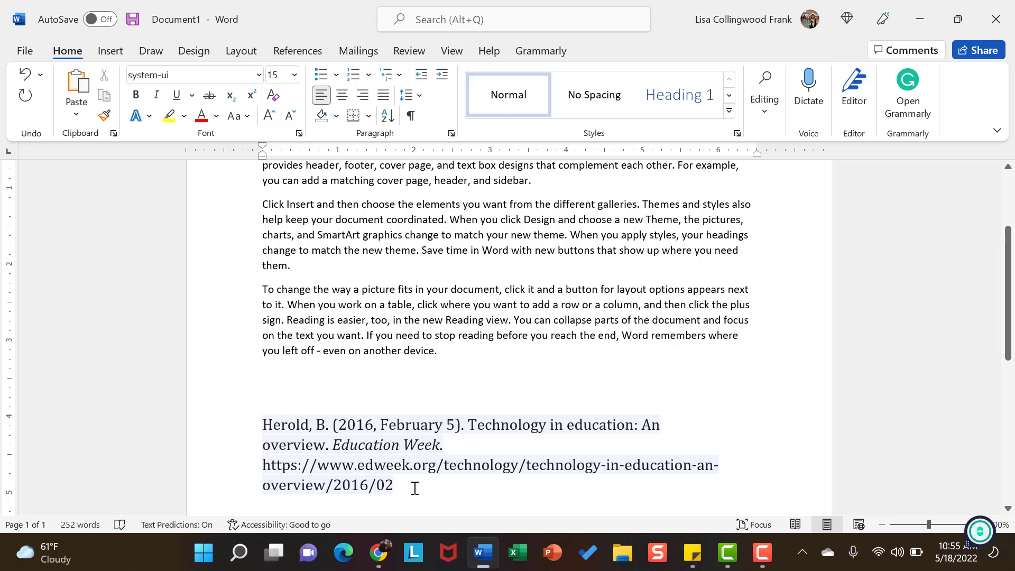
Clear all formatting from the pasted Education Week citation at the end of the document
left_click_drag(415, 485, 266, 429)
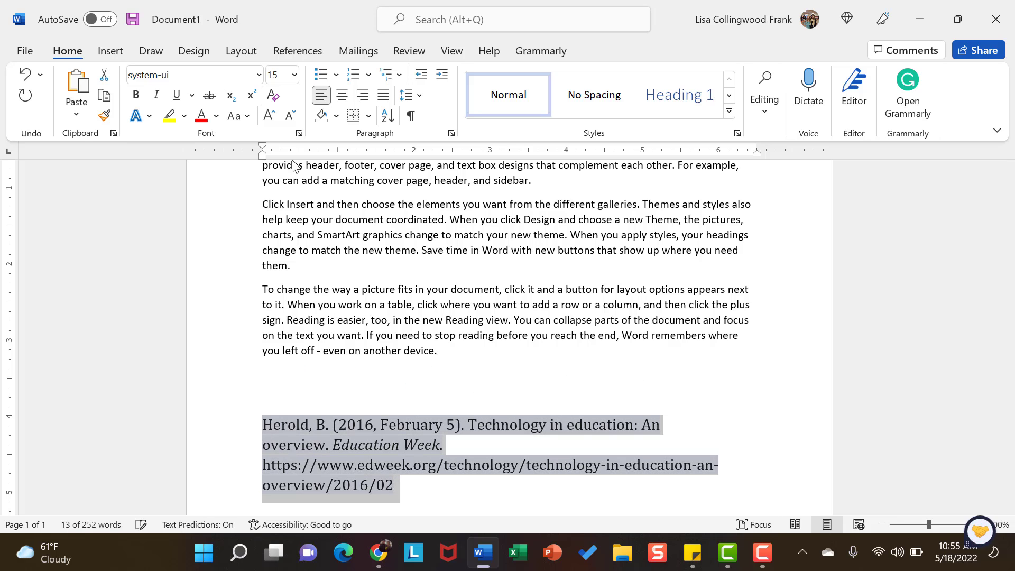
left_click(272, 96)
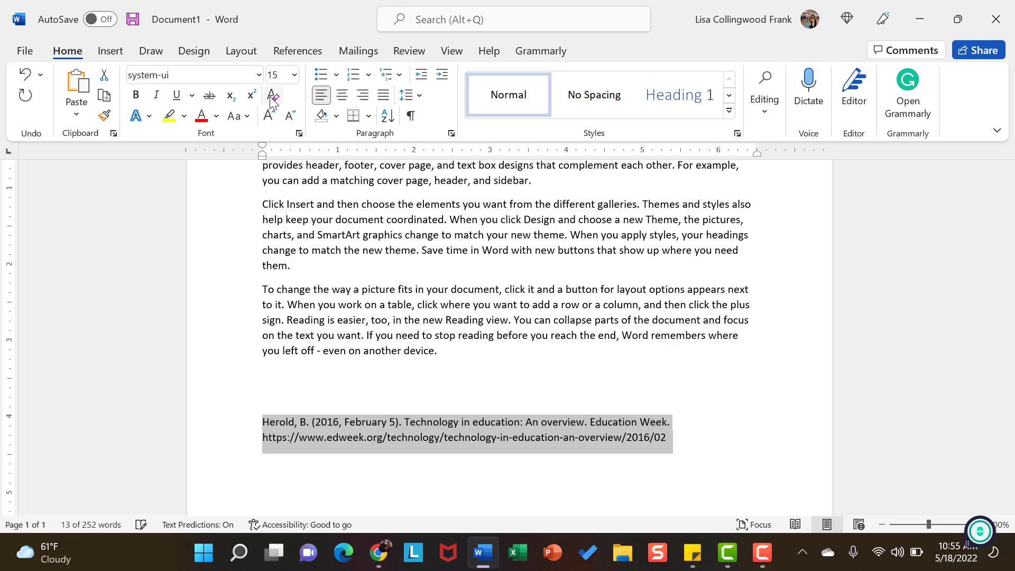
left_click(596, 463)
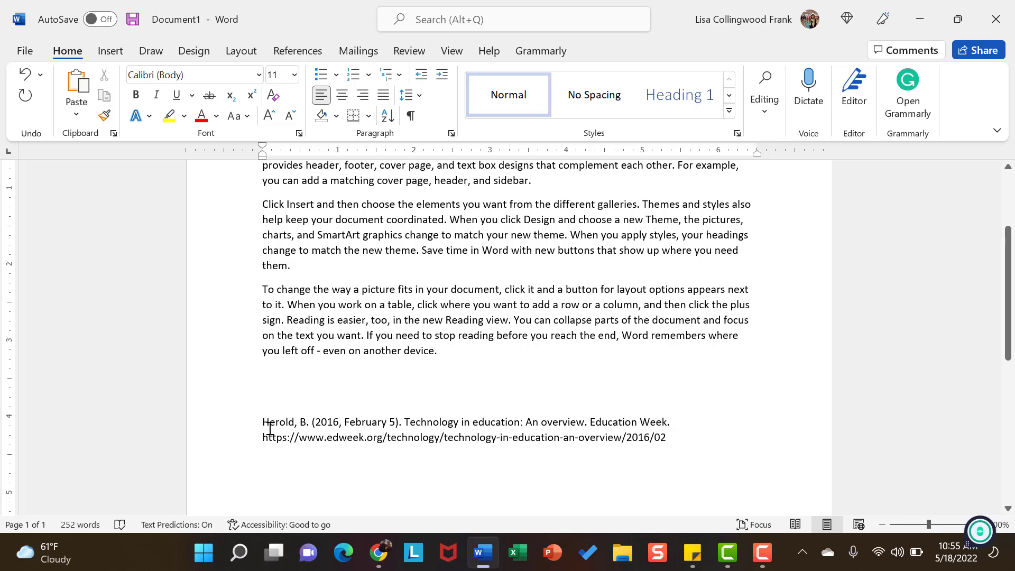
Insert an APA in-text citation in parentheses, with the article author's last name and 2016, before the sentence starting "Save time in Word"
left_click(424, 252)
type("(")
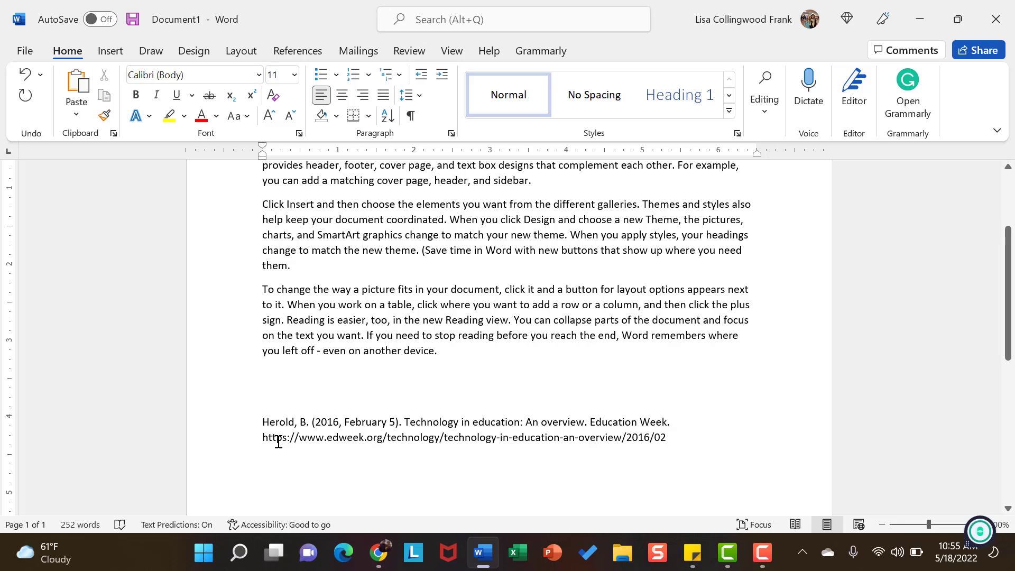
type("H")
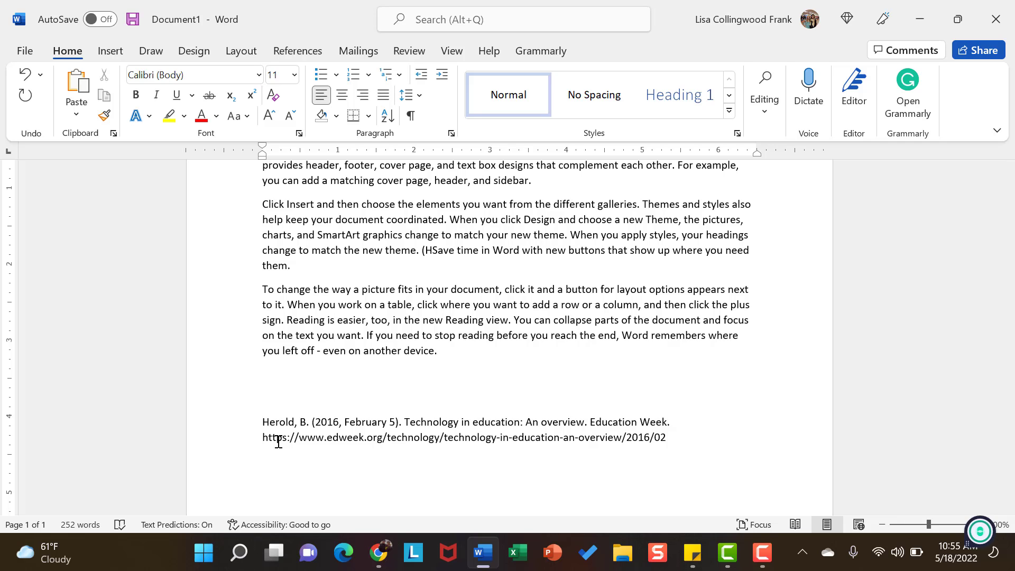
type("erold")
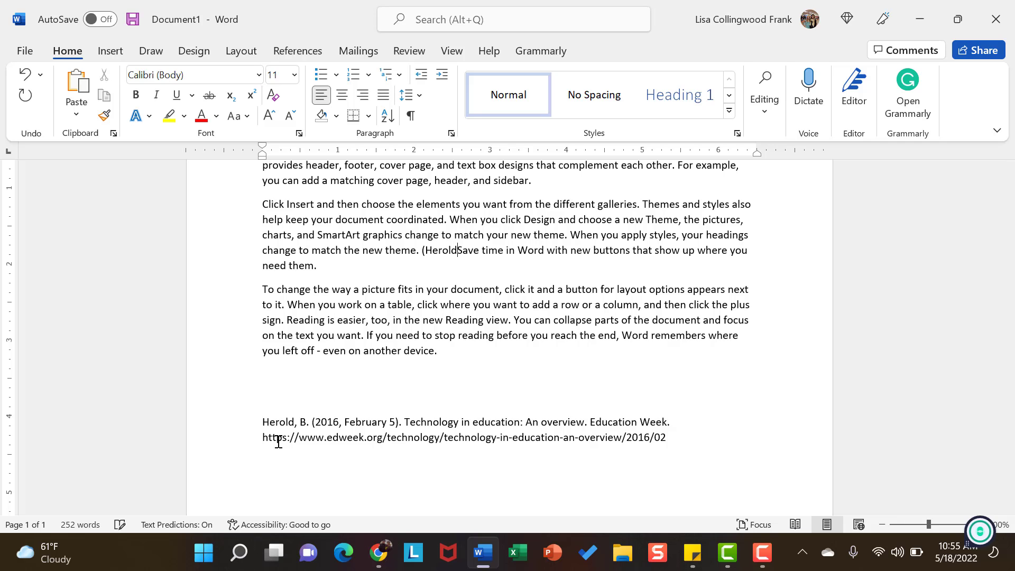
type(", ")
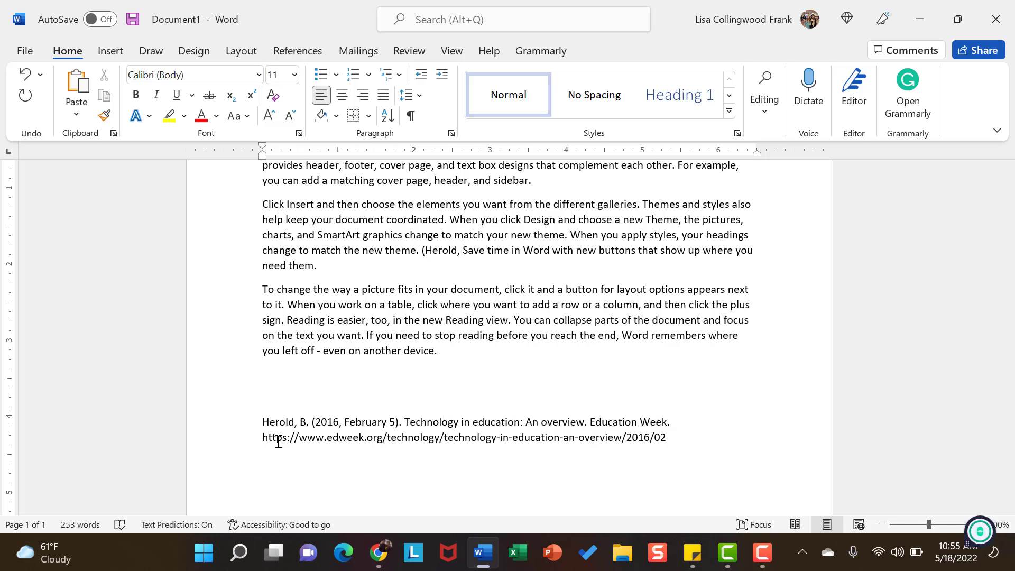
type("2016")
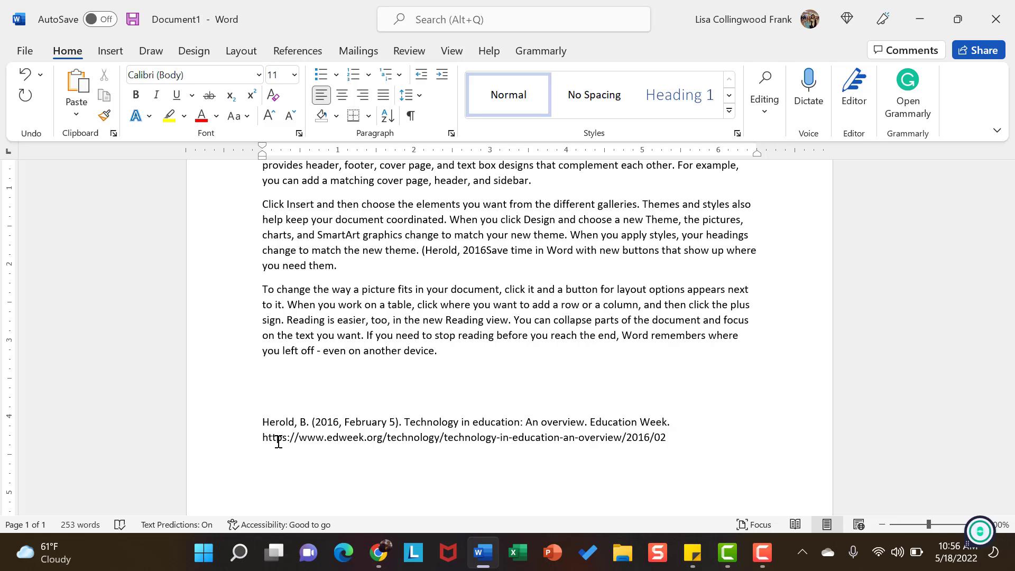
type(")")
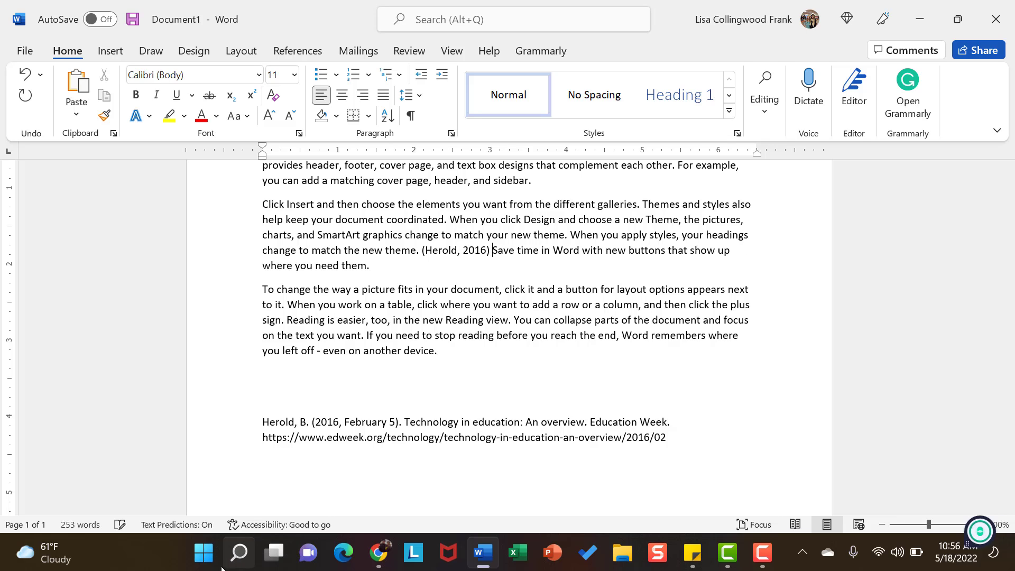